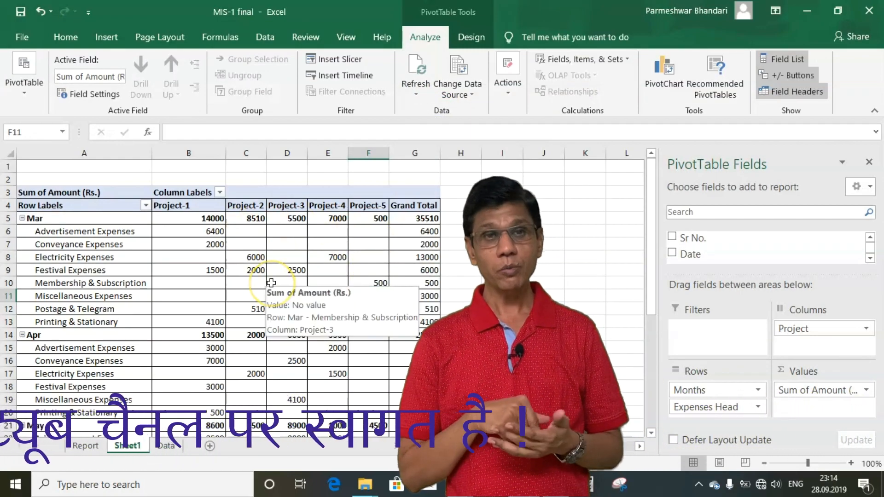
{"action": "left_click", "coordinate": [297, 259]}
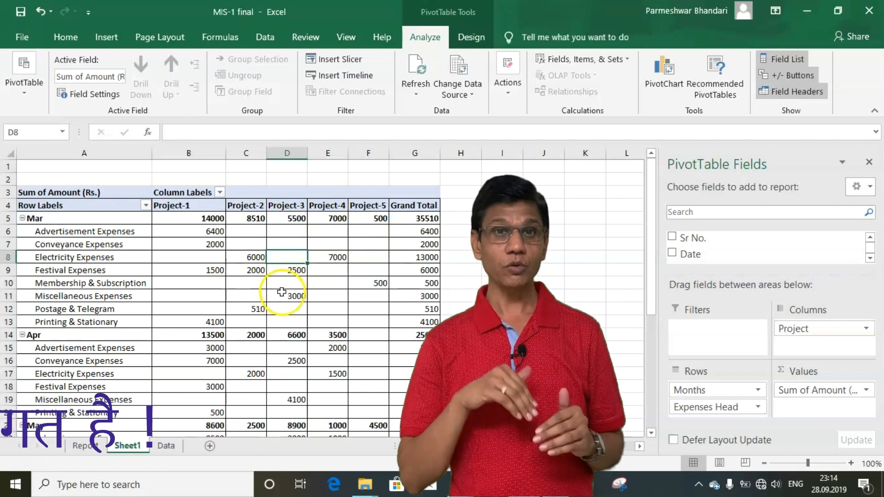
{"action": "key", "text": "alt"}
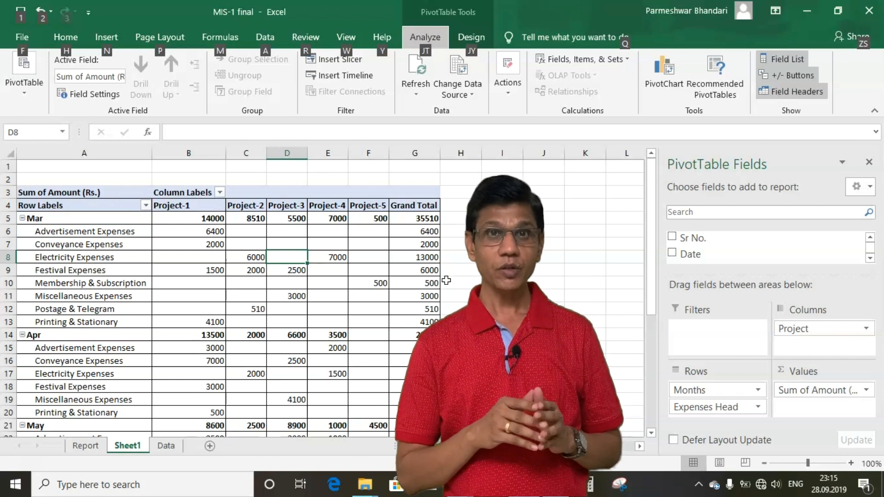
{"action": "key", "text": "Escape"}
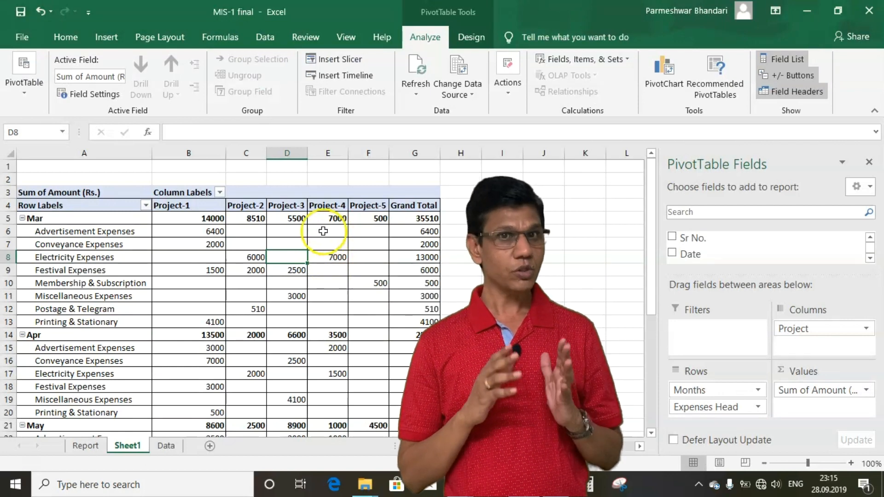
{"action": "mouse_move", "coordinate": [286, 318]}
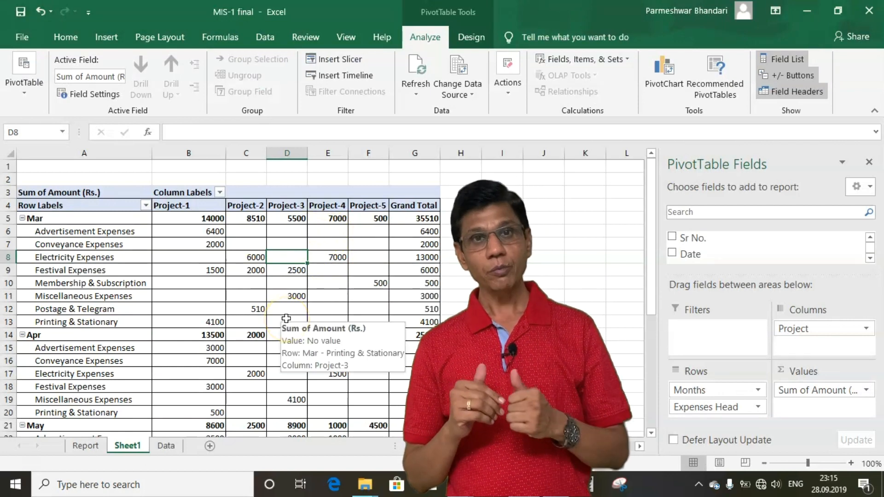
{"action": "key", "text": "alt"}
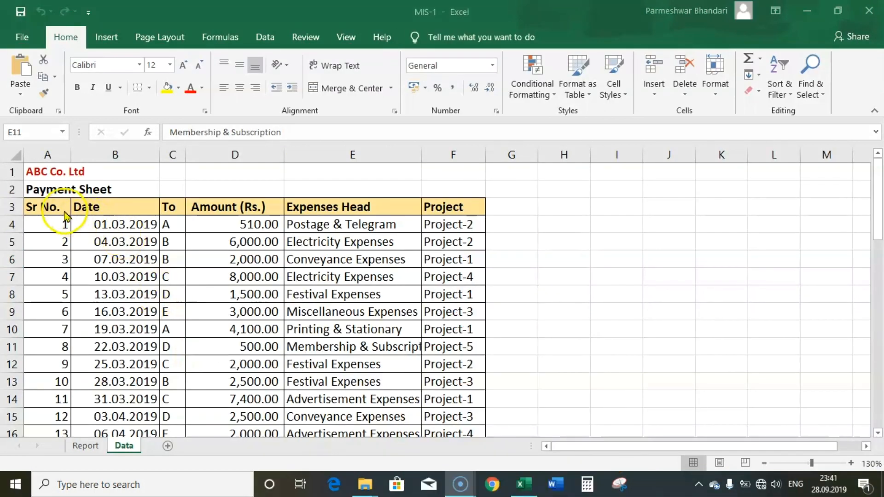
Create a PivotTable on a new worksheet from the payment data range A3:F48 of the Data sheet.
{"action": "left_click", "coordinate": [44, 205]}
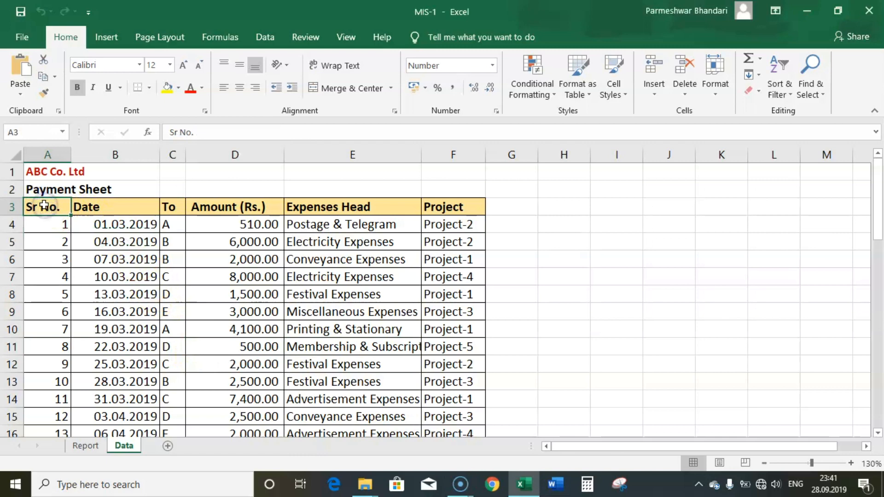
{"action": "key", "text": "ctrl+shift+Right"}
{"action": "key", "text": "ctrl+shift+Down"}
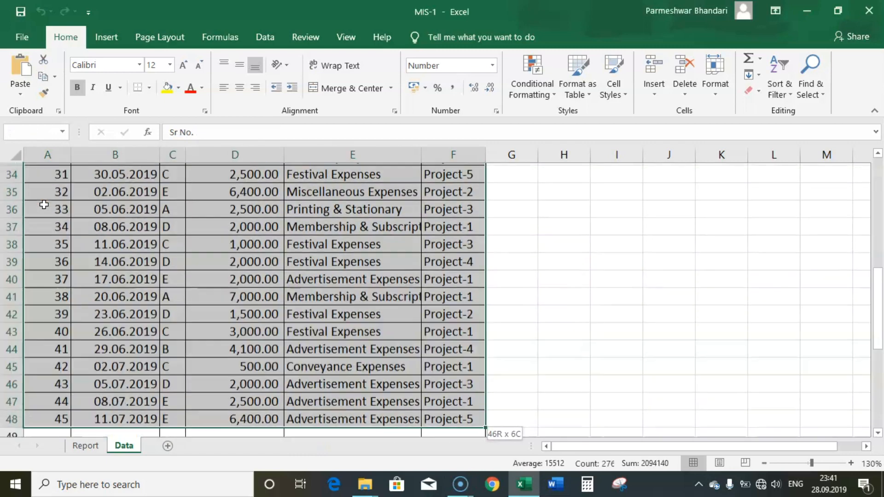
{"action": "left_click", "coordinate": [116, 37]}
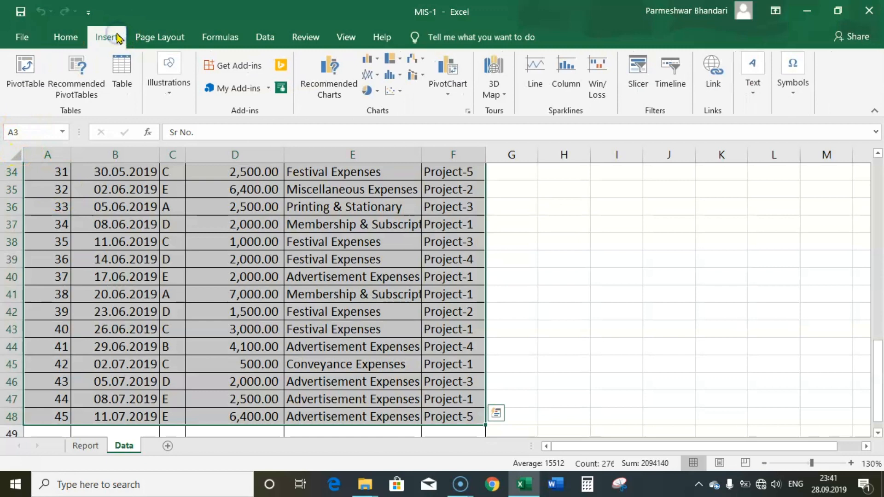
{"action": "left_click", "coordinate": [25, 86]}
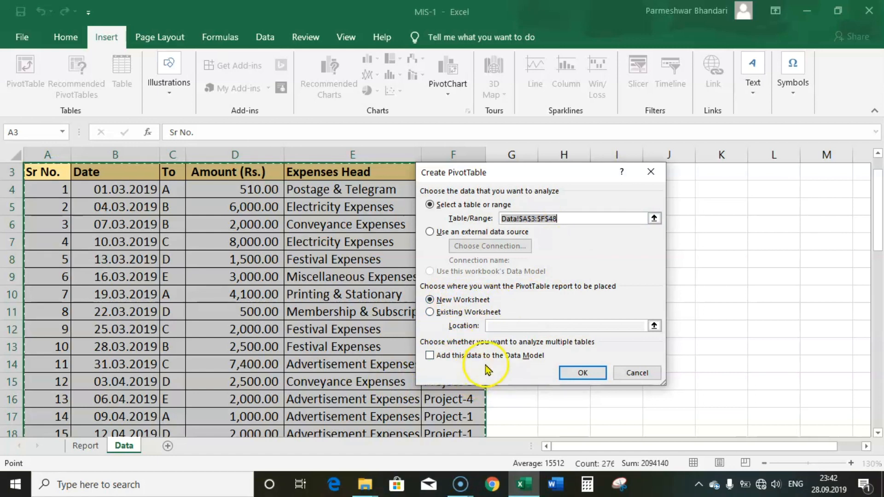
{"action": "left_click", "coordinate": [599, 377]}
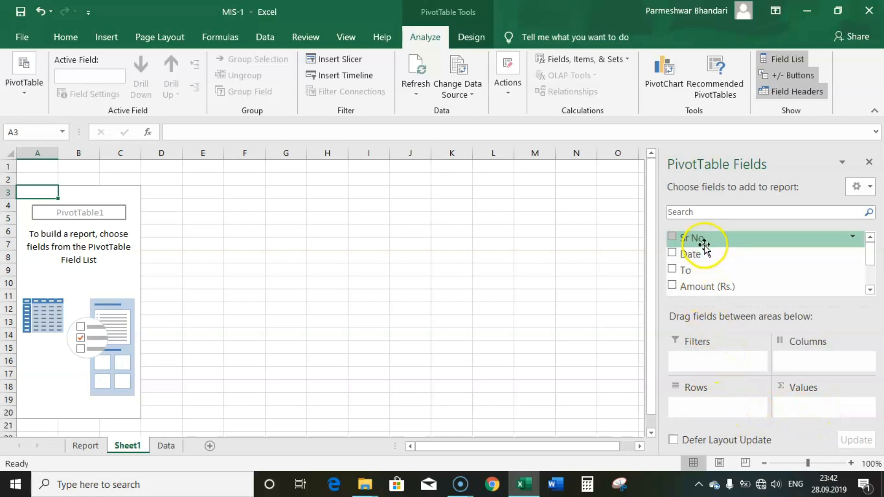
Compare the PivotTable field list with the Data sheet's headers and add the Expenses Head field to the rows.
{"action": "scroll", "coordinate": [701, 238], "scroll_direction": "down", "scroll_amount": 2}
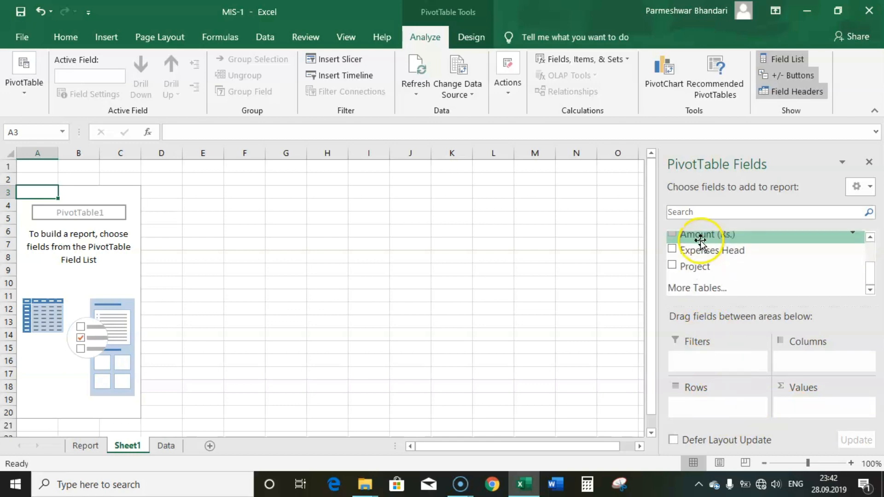
{"action": "scroll", "coordinate": [701, 239], "scroll_direction": "up", "scroll_amount": 2}
{"action": "left_click", "coordinate": [167, 445]}
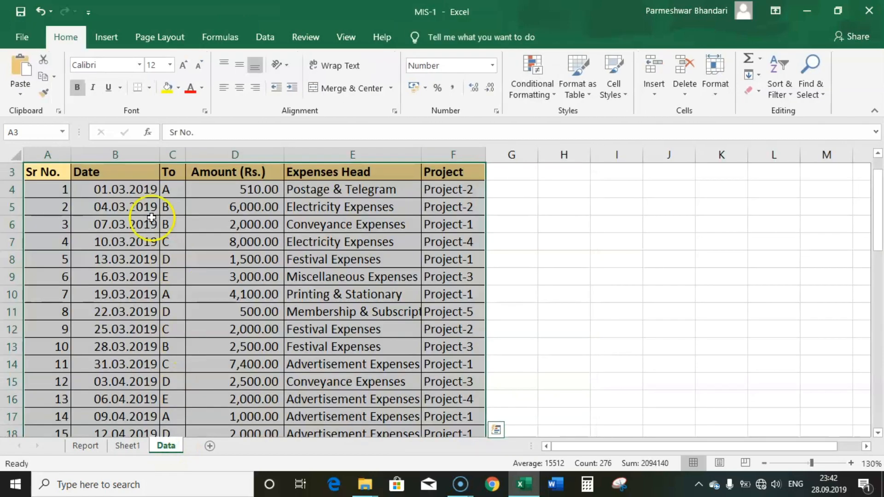
{"action": "left_click", "coordinate": [127, 446]}
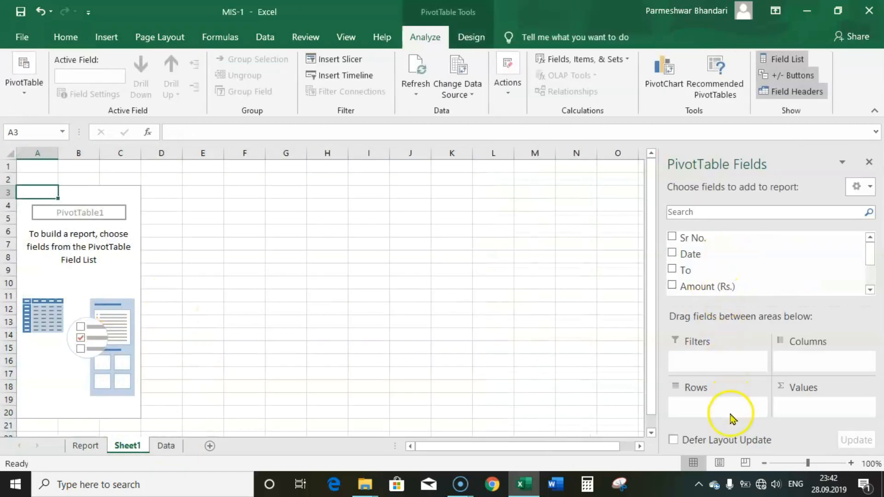
{"action": "scroll", "coordinate": [723, 291], "scroll_direction": "down", "scroll_amount": 1}
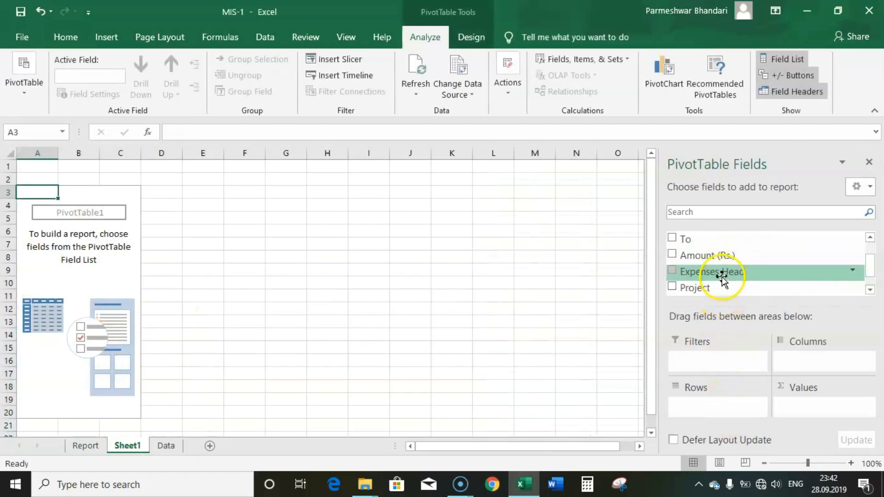
{"action": "left_click_drag", "start_coordinate": [725, 271], "coordinate": [725, 280]}
{"action": "left_click_drag", "start_coordinate": [725, 386], "coordinate": [723, 414]}
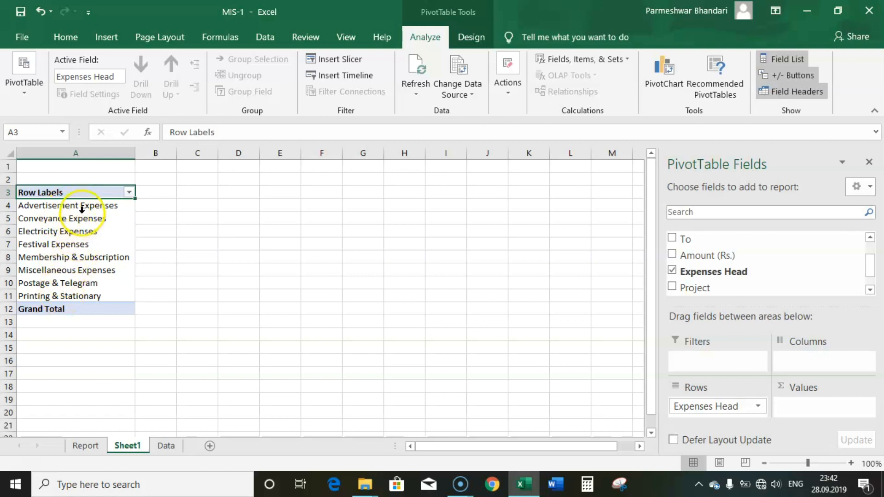
Add the Amount (Rs.) field to the PivotTable's values and the Project field to its columns.
{"action": "scroll", "coordinate": [349, 273], "scroll_direction": "up", "scroll_amount": 1, "text": "ctrl"}
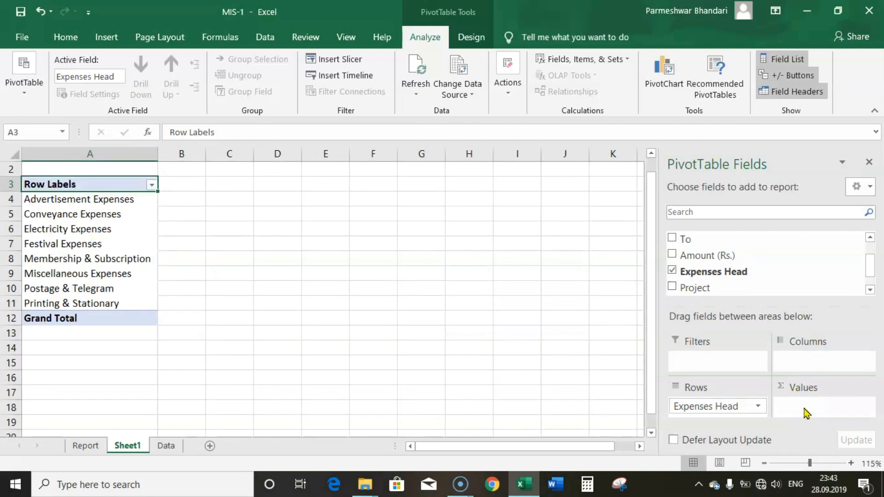
{"action": "left_click_drag", "start_coordinate": [707, 258], "coordinate": [813, 413]}
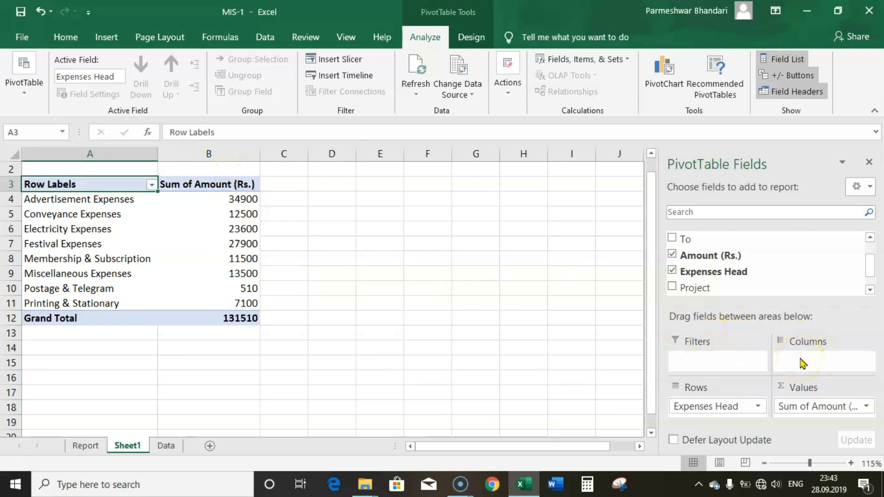
{"action": "left_click_drag", "start_coordinate": [697, 290], "coordinate": [808, 365]}
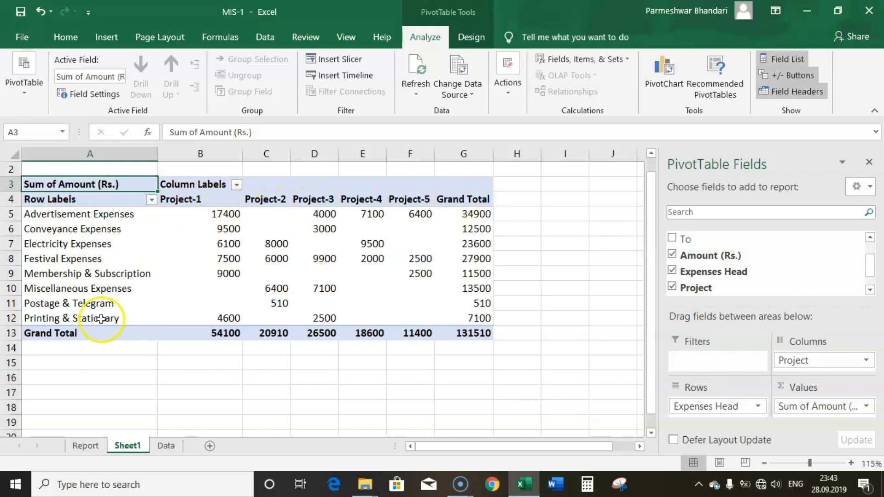
Review the available summary calculations in the Amount (Rs.) value field settings and keep Sum.
{"action": "mouse_move", "coordinate": [204, 333]}
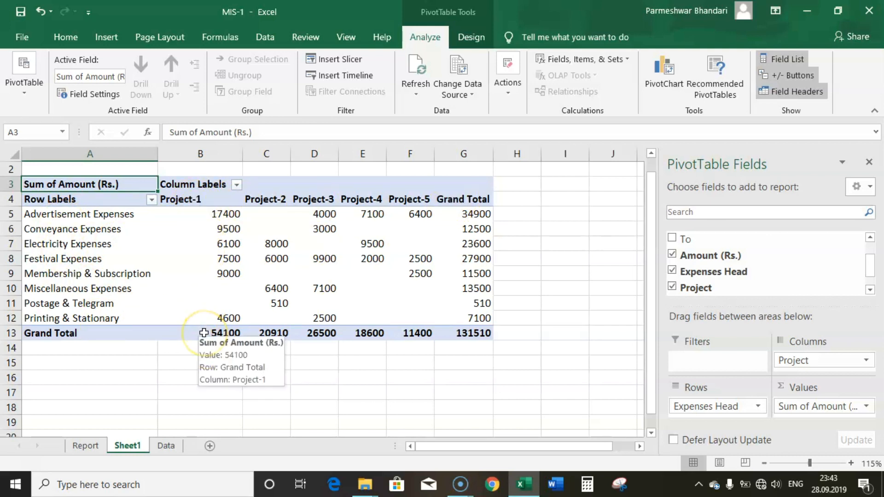
{"action": "left_click", "coordinate": [866, 407]}
{"action": "left_click", "coordinate": [866, 408]}
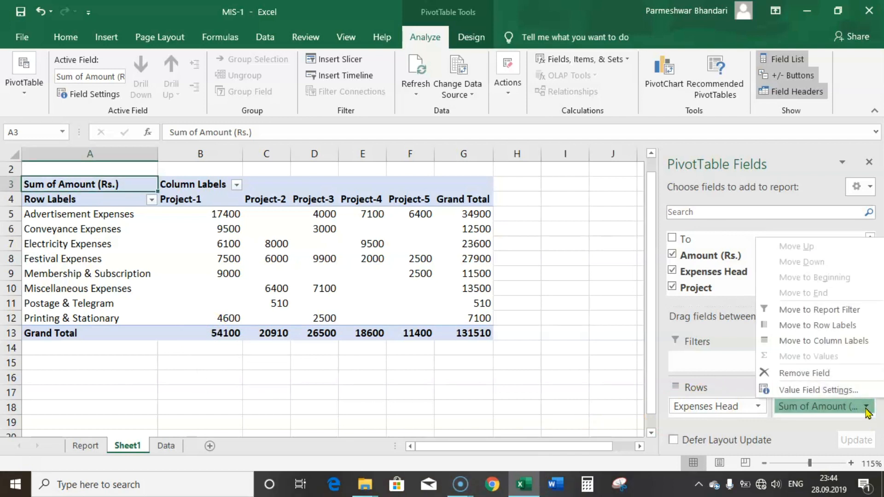
{"action": "left_click", "coordinate": [802, 391]}
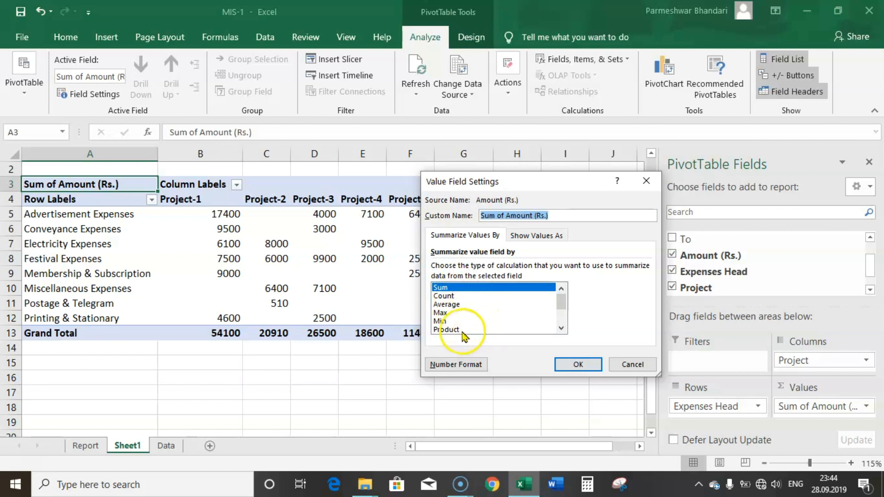
{"action": "left_click", "coordinate": [561, 328]}
{"action": "left_click", "coordinate": [561, 328]}
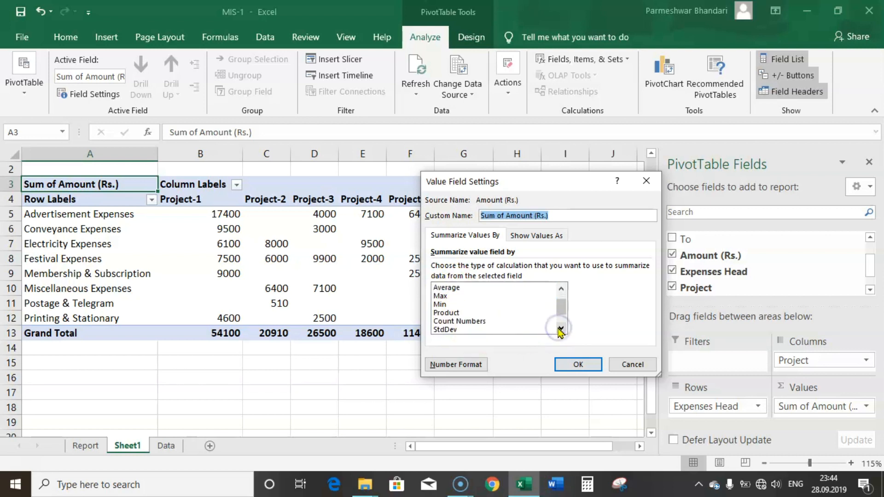
{"action": "left_click", "coordinate": [561, 329]}
{"action": "left_click", "coordinate": [561, 329]}
{"action": "left_click", "coordinate": [561, 328]}
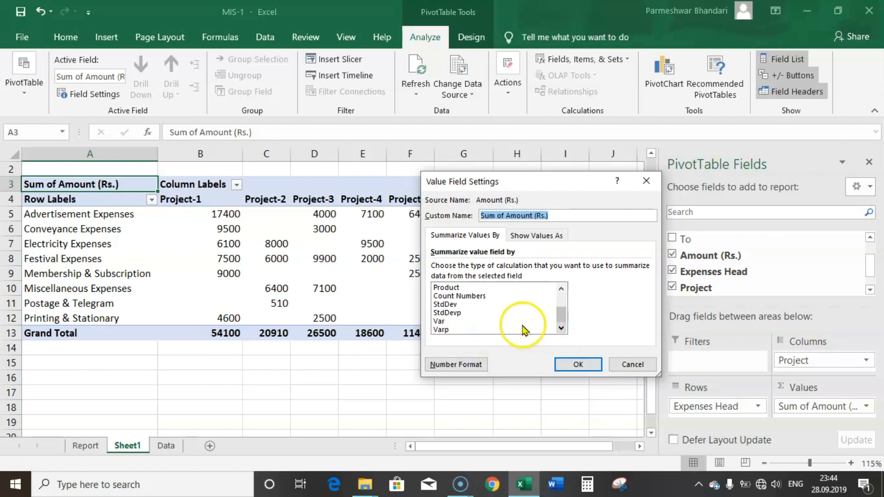
{"action": "left_click_drag", "start_coordinate": [560, 312], "coordinate": [566, 286]}
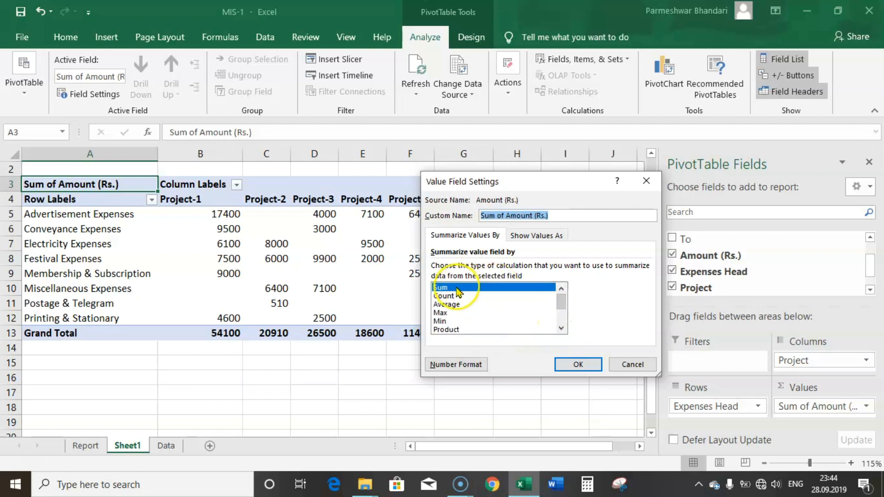
{"action": "left_click", "coordinate": [578, 365]}
Check the dates on the Data sheet and add the Date field above Expenses Head in the PivotTable's rows.
{"action": "key", "text": "alt"}
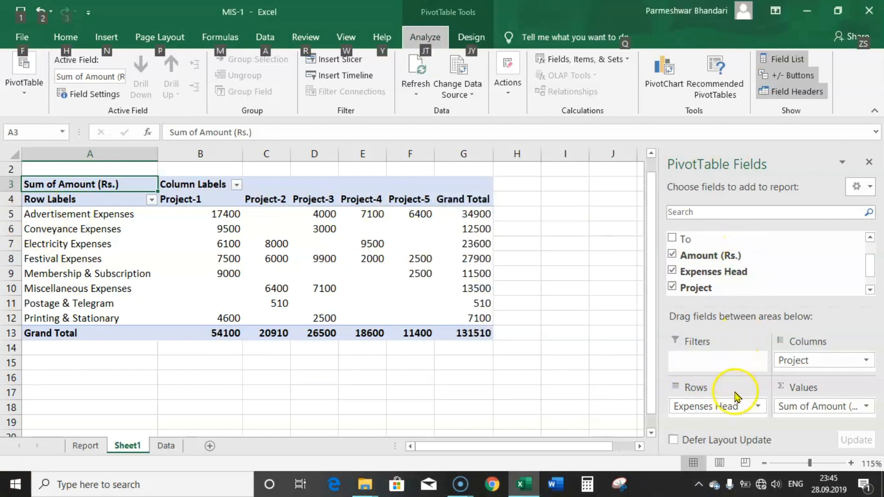
{"action": "scroll", "coordinate": [711, 260], "scroll_direction": "up", "scroll_amount": 1}
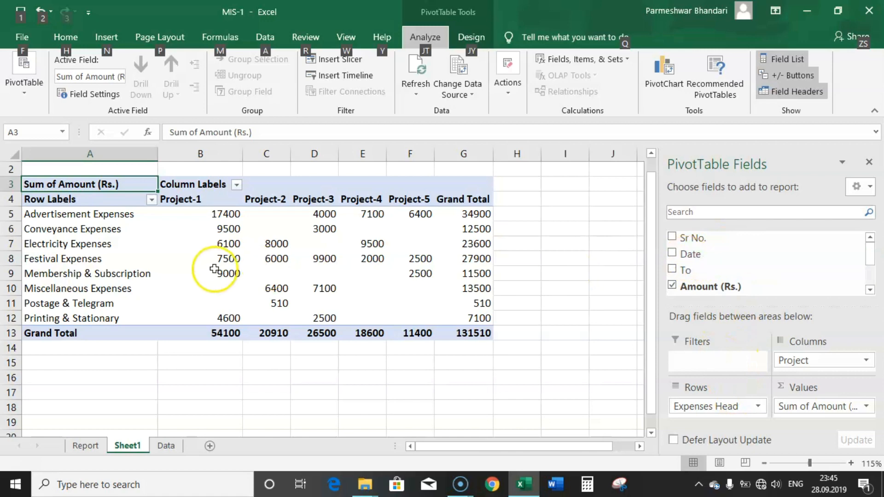
{"action": "left_click", "coordinate": [166, 446]}
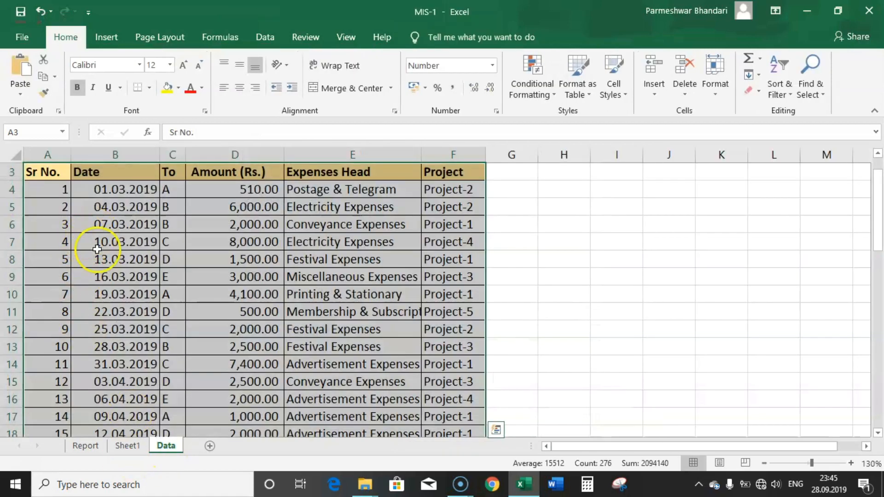
{"action": "left_click", "coordinate": [126, 446]}
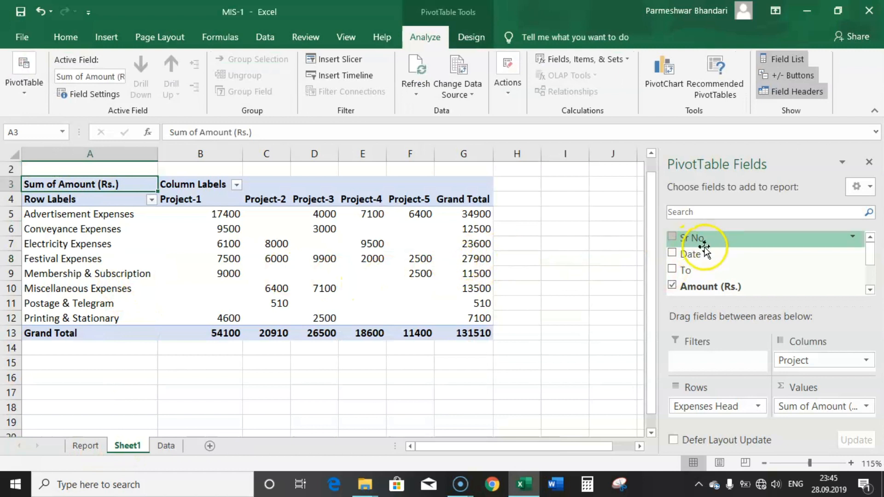
{"action": "left_click_drag", "start_coordinate": [694, 255], "coordinate": [710, 364]}
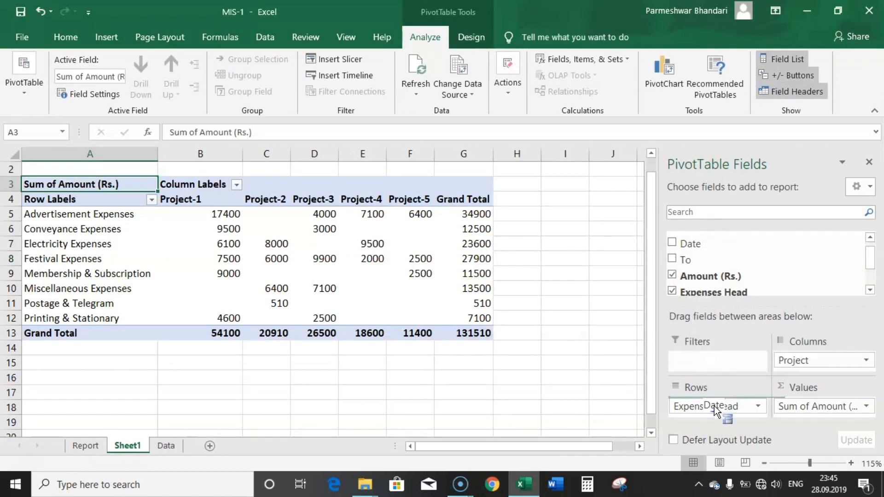
{"action": "left_click_drag", "start_coordinate": [714, 406], "coordinate": [715, 407]}
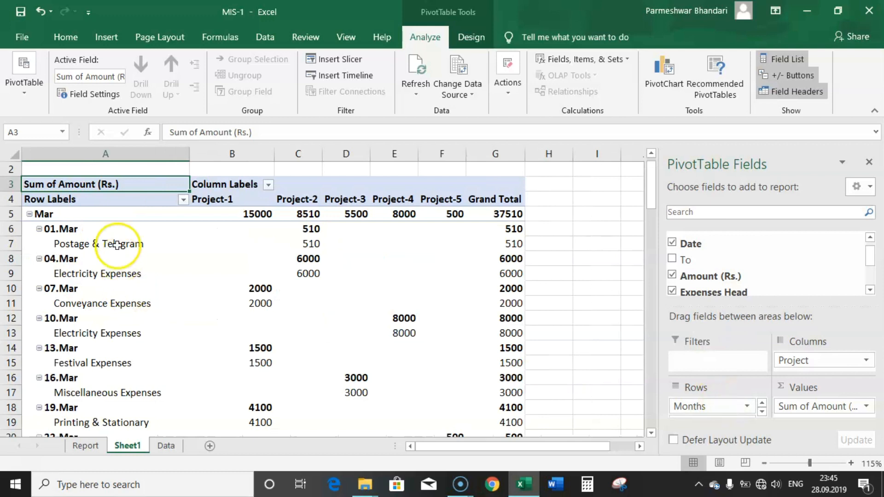
Remove the Date field from the PivotTable's rows, keeping Months and Expenses Head, and look through the monthly breakdown.
{"action": "left_click", "coordinate": [762, 411]}
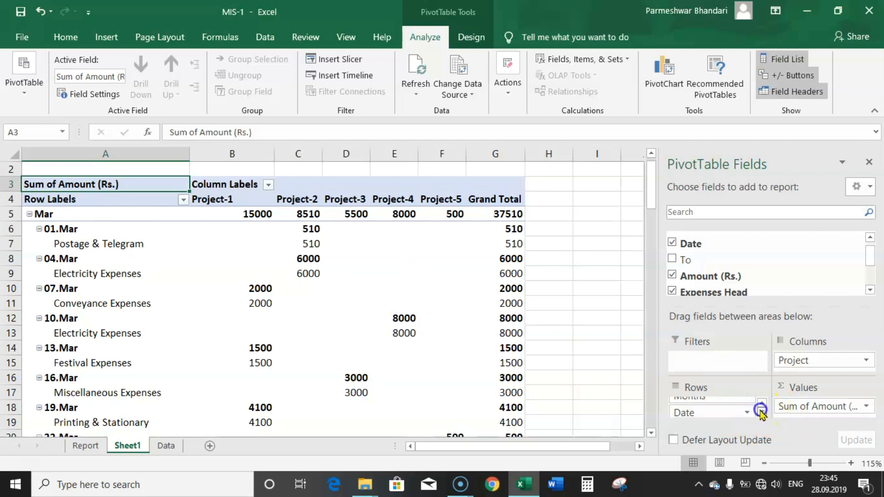
{"action": "left_click", "coordinate": [716, 415]}
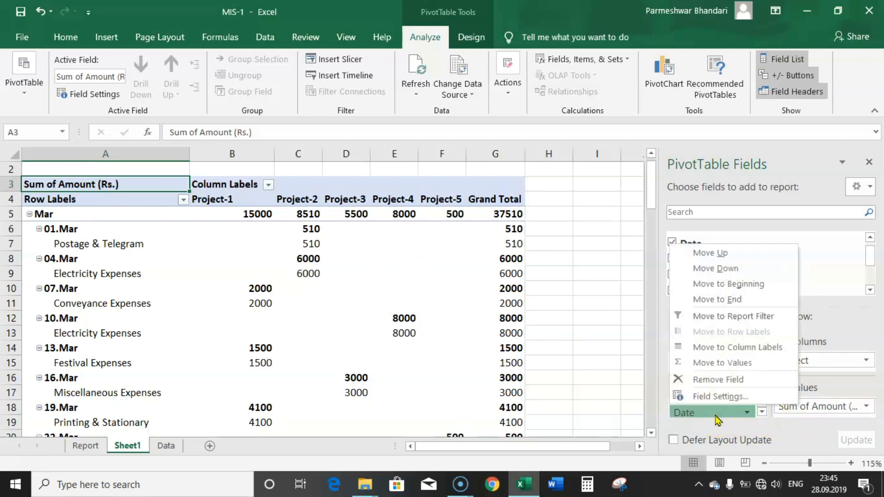
{"action": "left_click", "coordinate": [732, 379]}
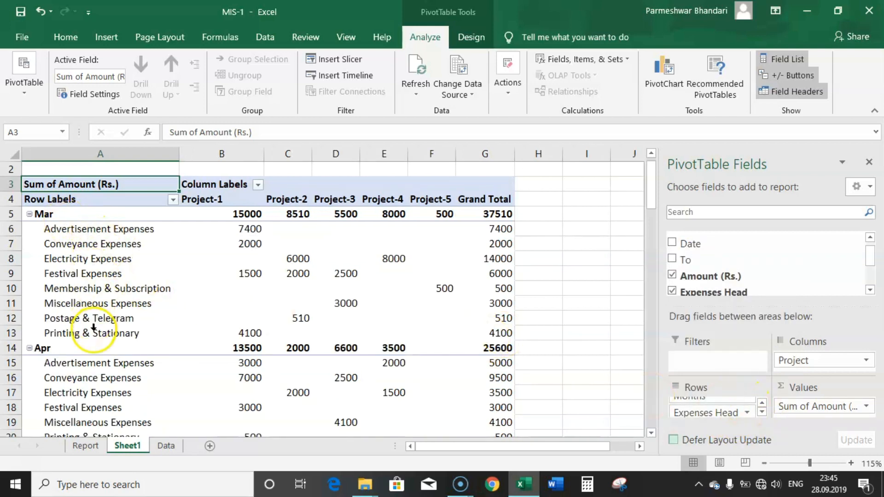
{"action": "scroll", "coordinate": [100, 324], "scroll_direction": "down", "scroll_amount": 1}
{"action": "scroll", "coordinate": [100, 324], "scroll_direction": "down", "scroll_amount": 7}
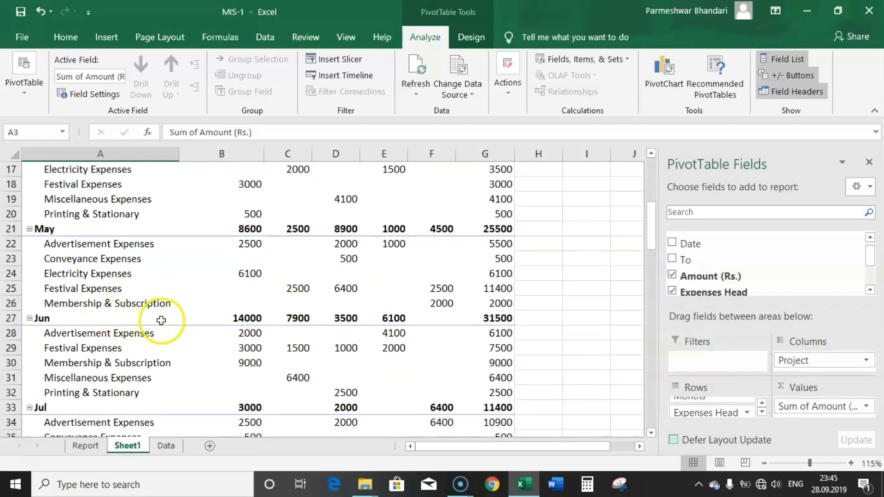
{"action": "scroll", "coordinate": [157, 318], "scroll_direction": "down", "scroll_amount": 1}
{"action": "scroll", "coordinate": [277, 302], "scroll_direction": "up", "scroll_amount": 9}
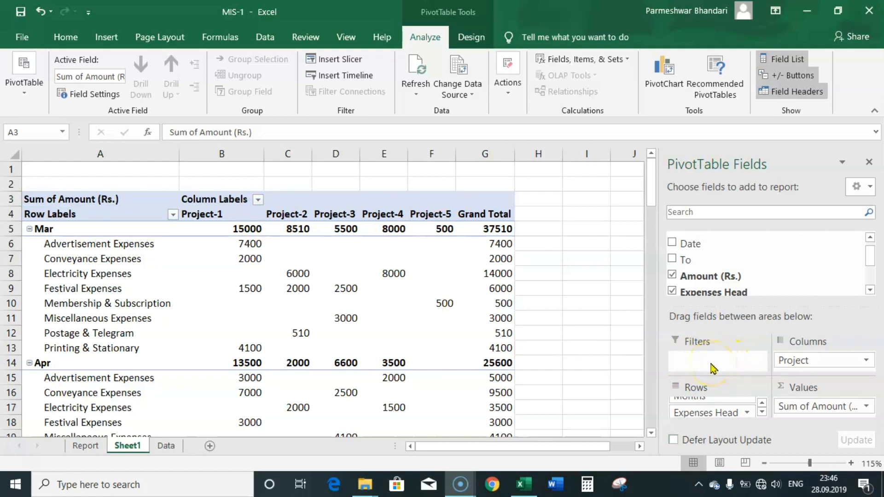
Check the To column on the Data sheet and add the To field to the PivotTable's filters on Sheet1.
{"action": "left_click", "coordinate": [166, 446]}
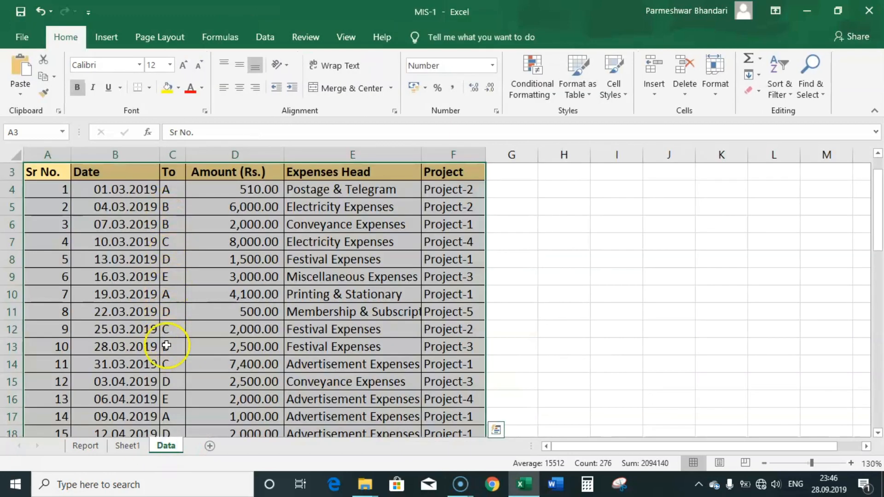
{"action": "left_click", "coordinate": [127, 446]}
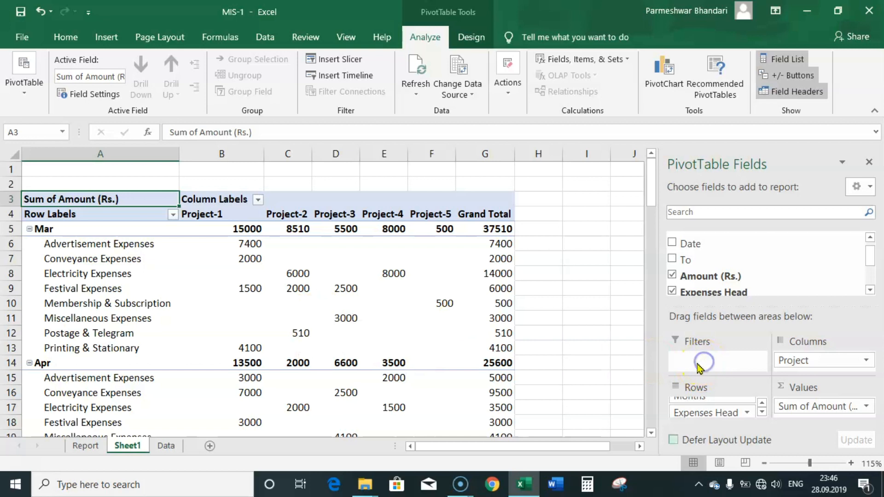
{"action": "scroll", "coordinate": [740, 256], "scroll_direction": "down", "scroll_amount": 1}
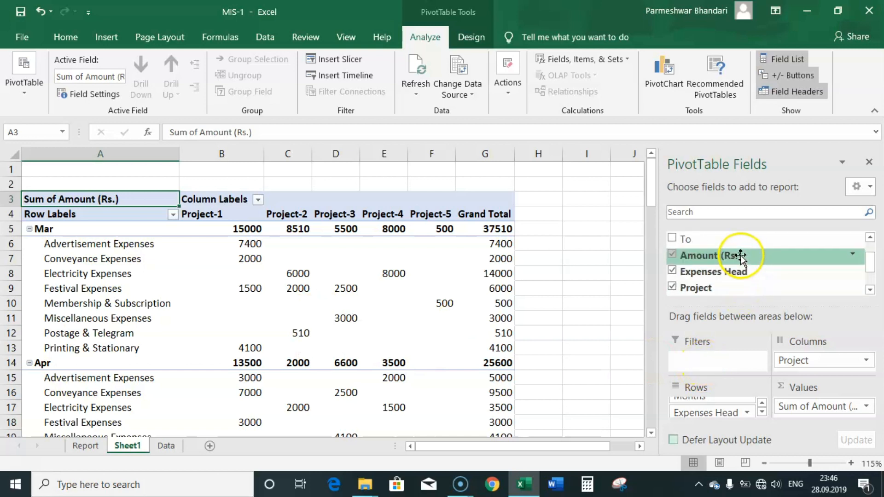
{"action": "left_click_drag", "start_coordinate": [682, 240], "coordinate": [699, 367]}
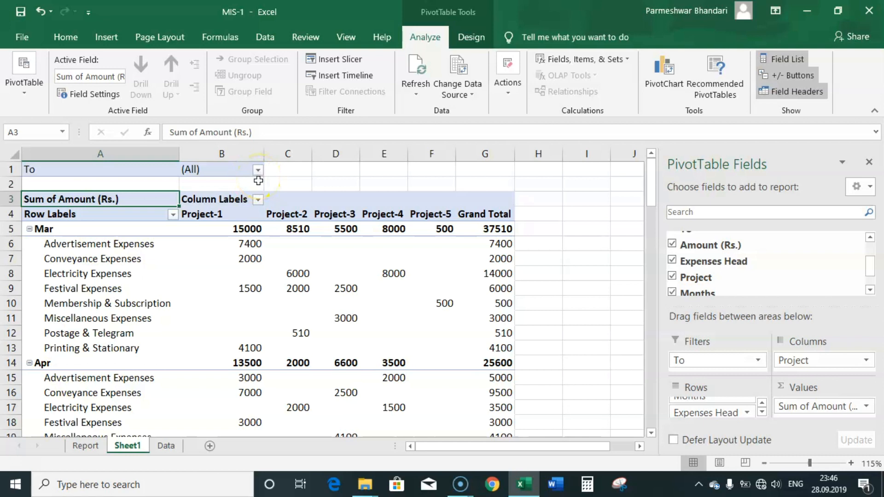
Filter the PivotTable by To for items A and B using multiple selection, and reset the To filter to All.
{"action": "key", "text": "alt"}
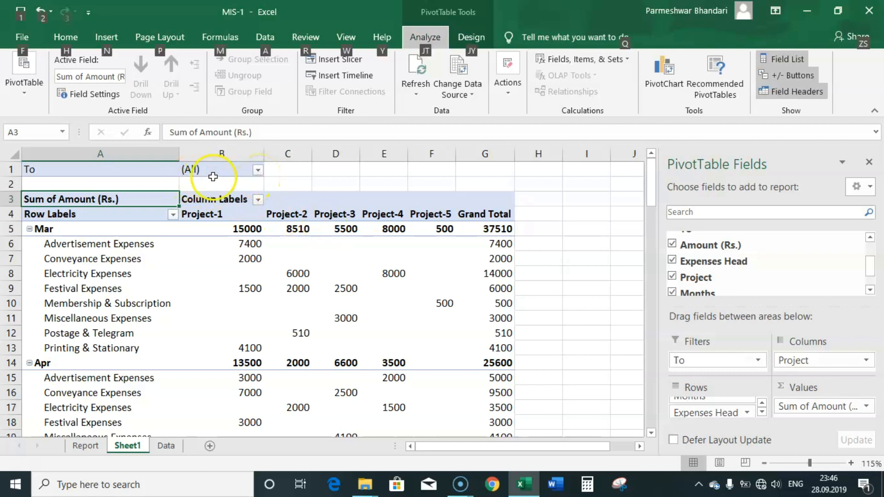
{"action": "left_click", "coordinate": [259, 172]}
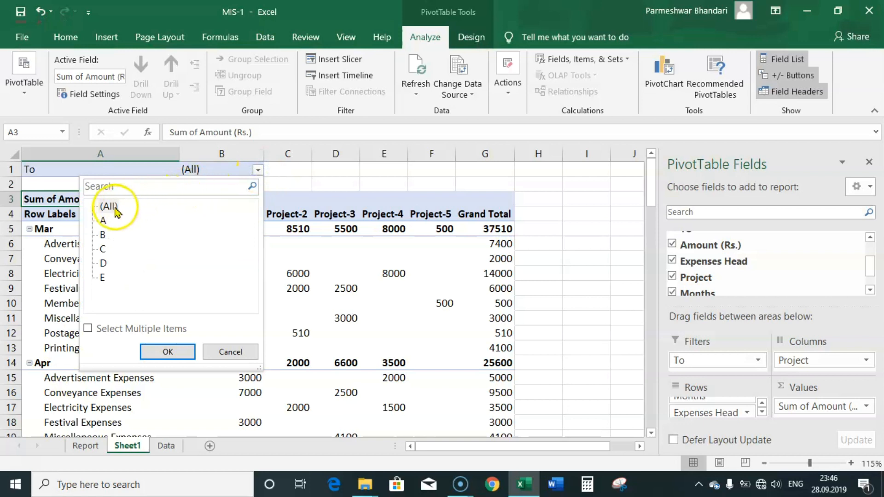
{"action": "left_click", "coordinate": [102, 222]}
{"action": "left_click", "coordinate": [103, 235]}
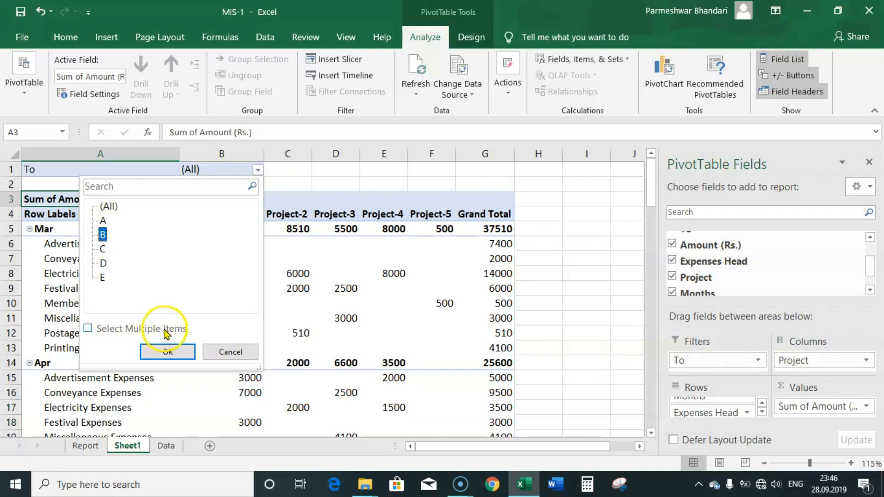
{"action": "left_click", "coordinate": [88, 328]}
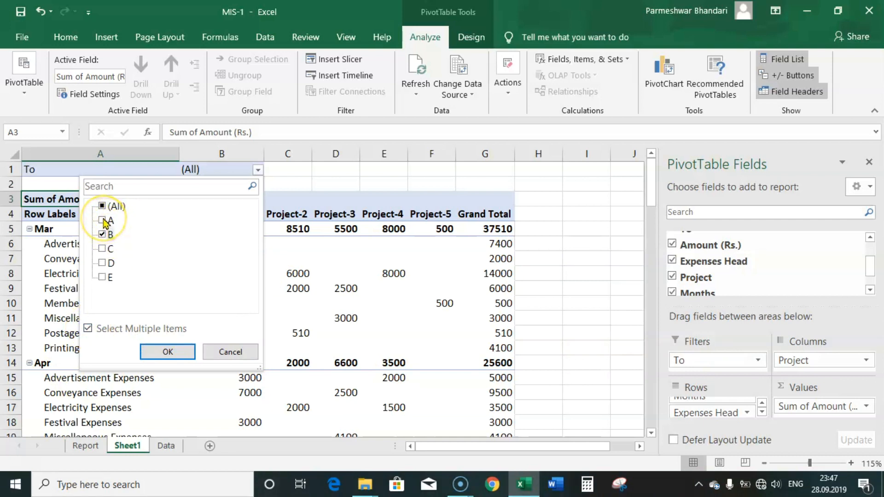
{"action": "left_click", "coordinate": [103, 220]}
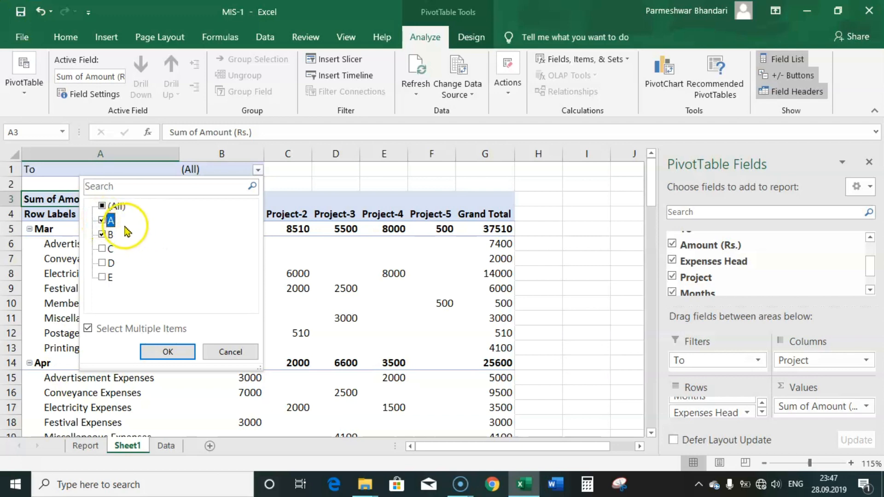
{"action": "left_click", "coordinate": [169, 351]}
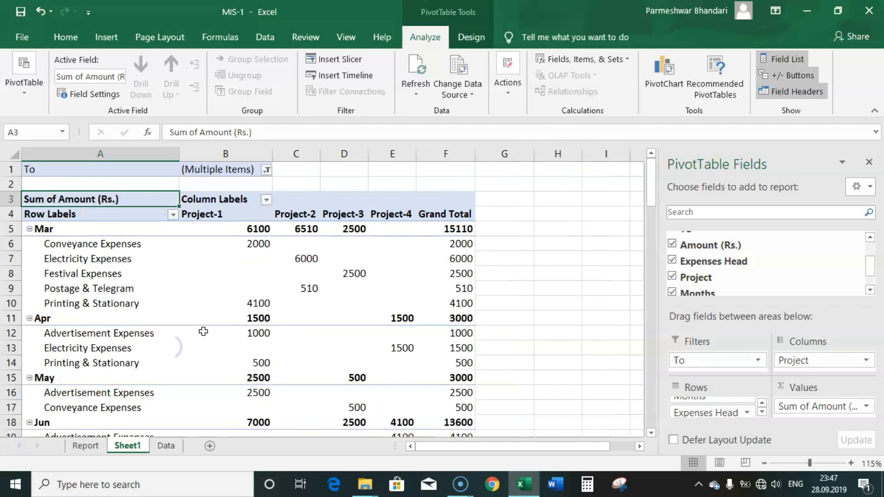
{"action": "scroll", "coordinate": [166, 279], "scroll_direction": "down", "scroll_amount": 5}
{"action": "scroll", "coordinate": [172, 272], "scroll_direction": "up", "scroll_amount": 5}
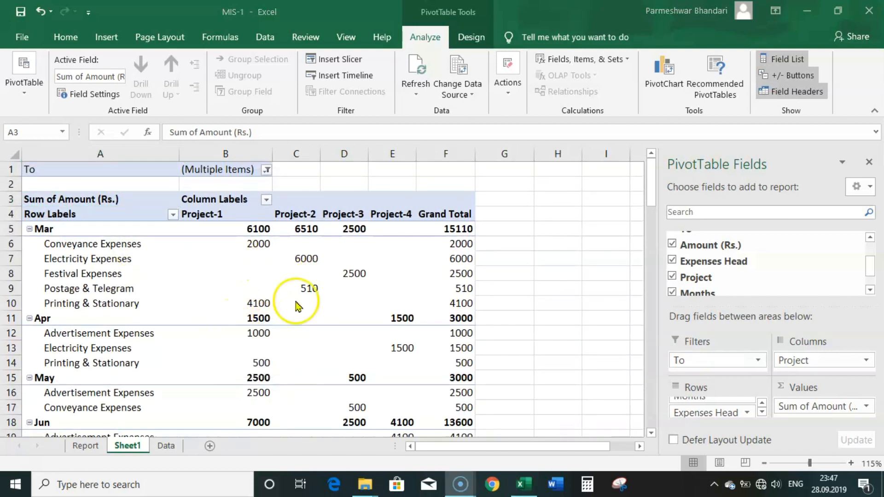
{"action": "left_click", "coordinate": [267, 170]}
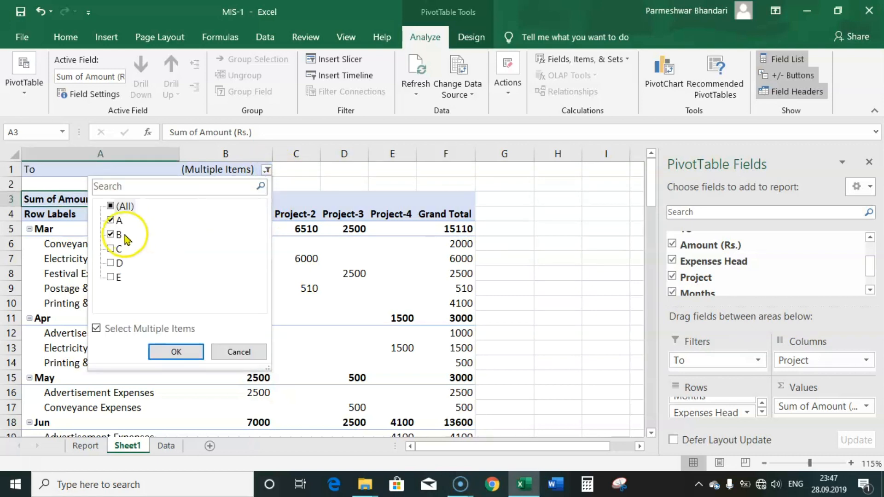
{"action": "left_click", "coordinate": [176, 352]}
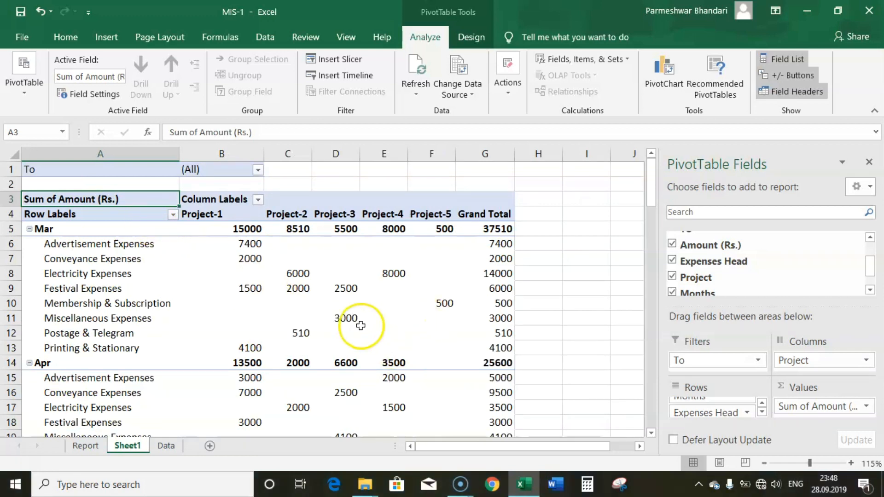
Examine the March amounts for individual expense heads under Project-1 and Project-2 in the PivotTable.
{"action": "left_click", "coordinate": [252, 262]}
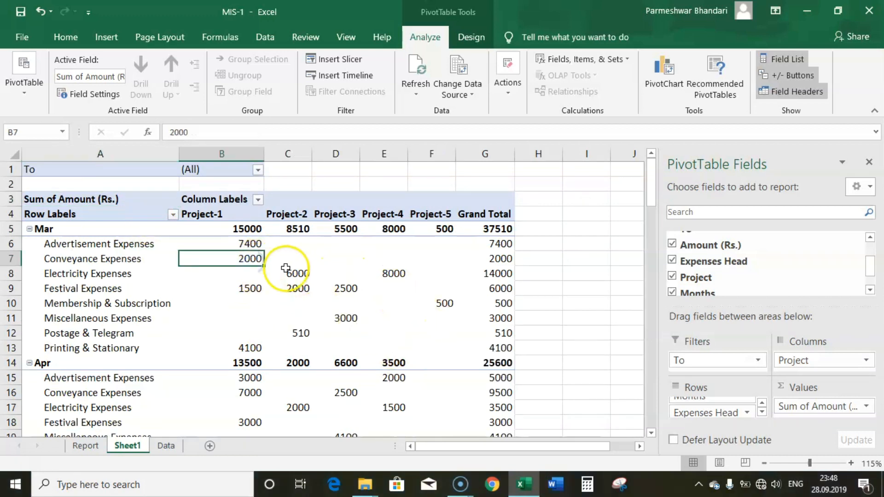
{"action": "left_click", "coordinate": [299, 276]}
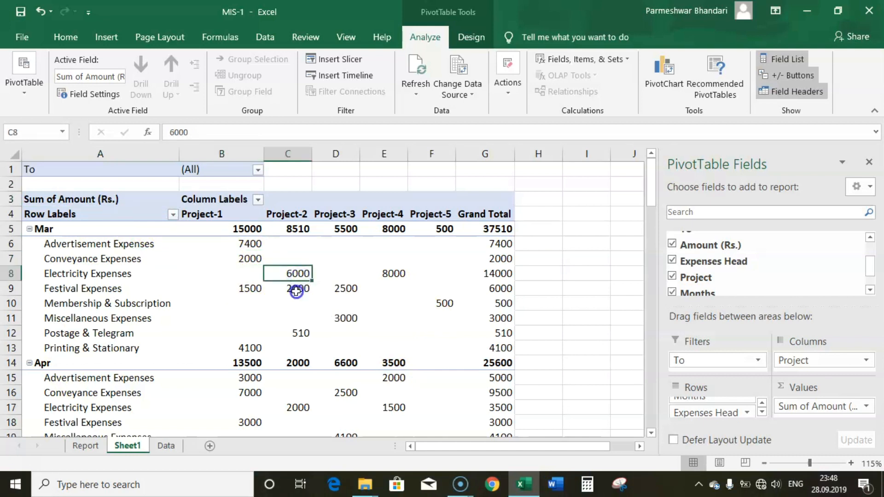
{"action": "left_click", "coordinate": [296, 288]}
{"action": "left_click", "coordinate": [249, 289]}
{"action": "left_click", "coordinate": [252, 260]}
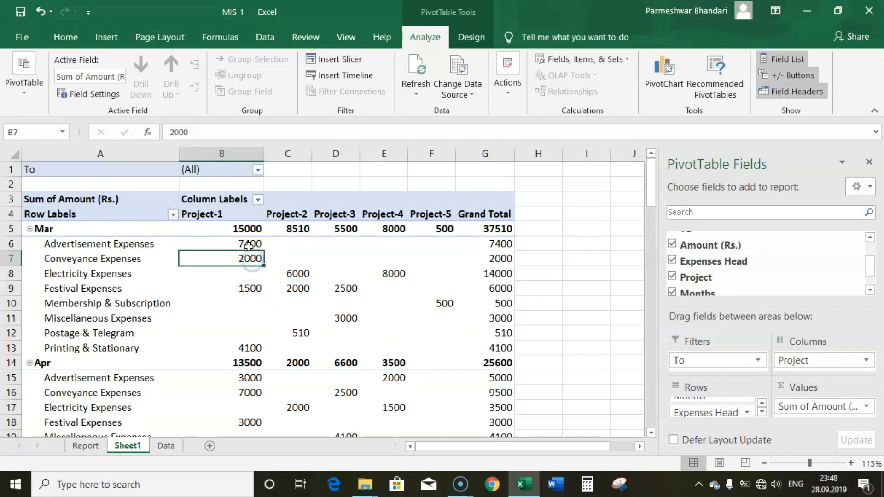
{"action": "left_click", "coordinate": [249, 244]}
{"action": "left_click", "coordinate": [316, 289]}
{"action": "left_click", "coordinate": [309, 288]}
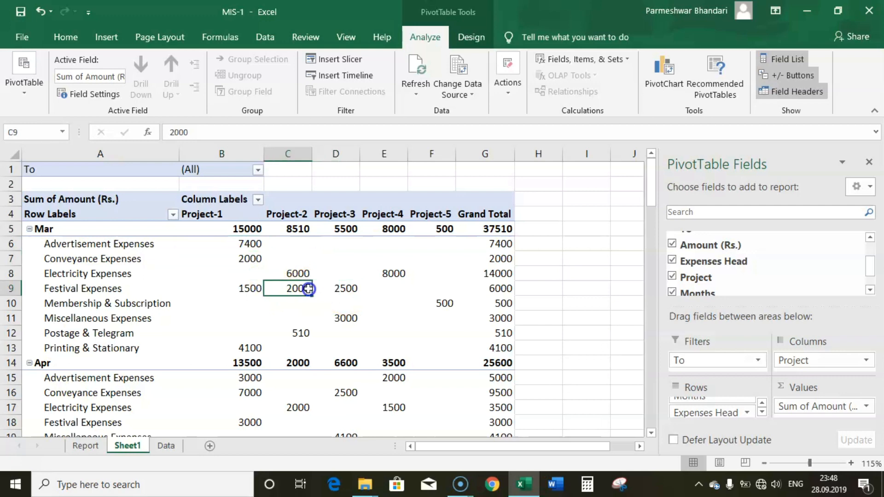
{"action": "left_click", "coordinate": [296, 272]}
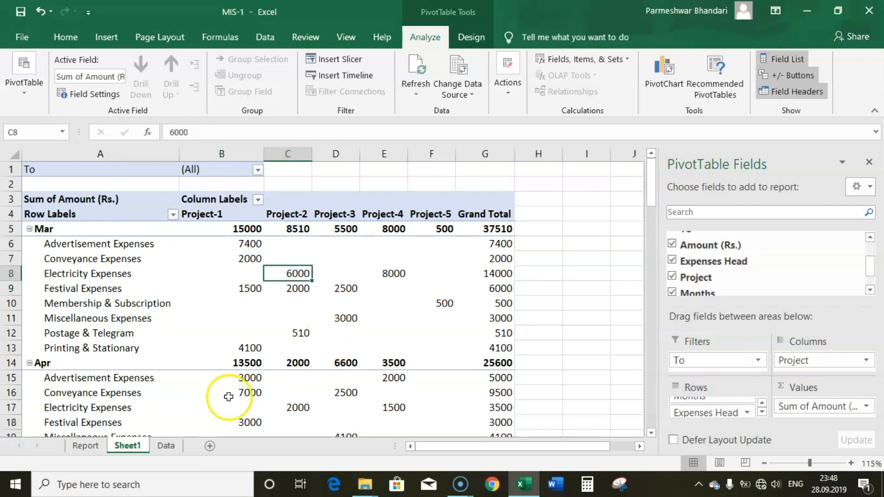
Look at the source amounts on the Data sheet and check the PivotTable's overall grand total on Sheet1.
{"action": "left_click", "coordinate": [167, 445]}
{"action": "left_click", "coordinate": [249, 294]}
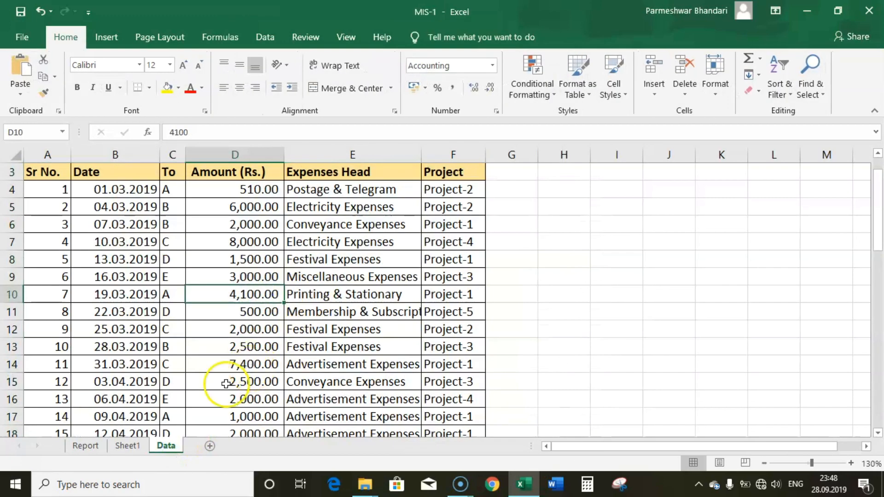
{"action": "left_click", "coordinate": [127, 445]}
{"action": "scroll", "coordinate": [288, 394], "scroll_direction": "down", "scroll_amount": 9}
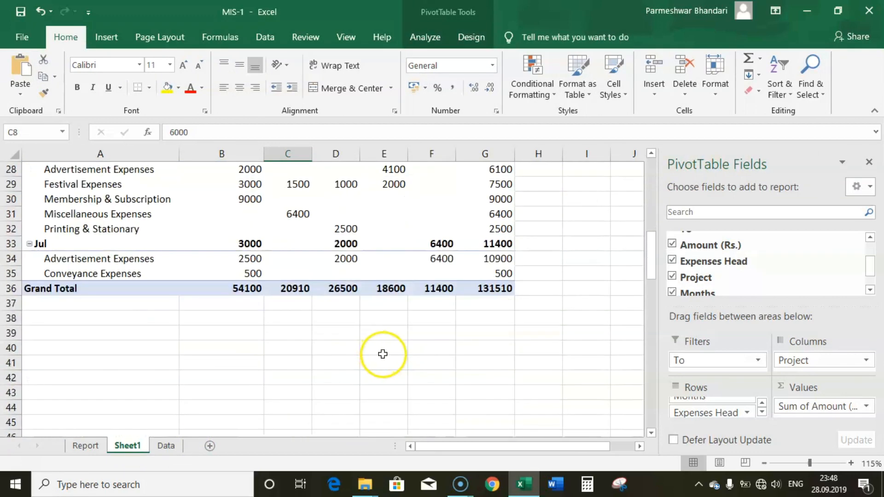
{"action": "scroll", "coordinate": [381, 355], "scroll_direction": "up", "scroll_amount": 1}
{"action": "left_click", "coordinate": [474, 336]}
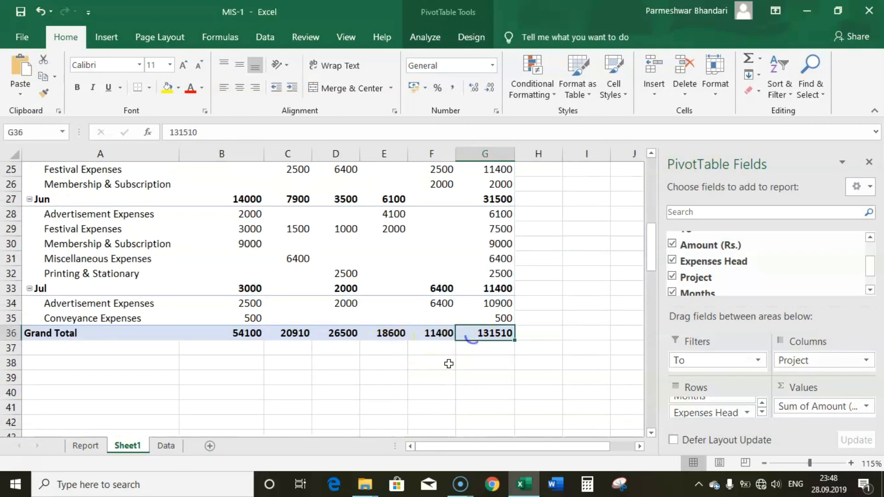
Change the Conveyance Expenses amount dated 07.03.2019 in cell D6 of the Data sheet to 3000.
{"action": "left_click", "coordinate": [166, 447]}
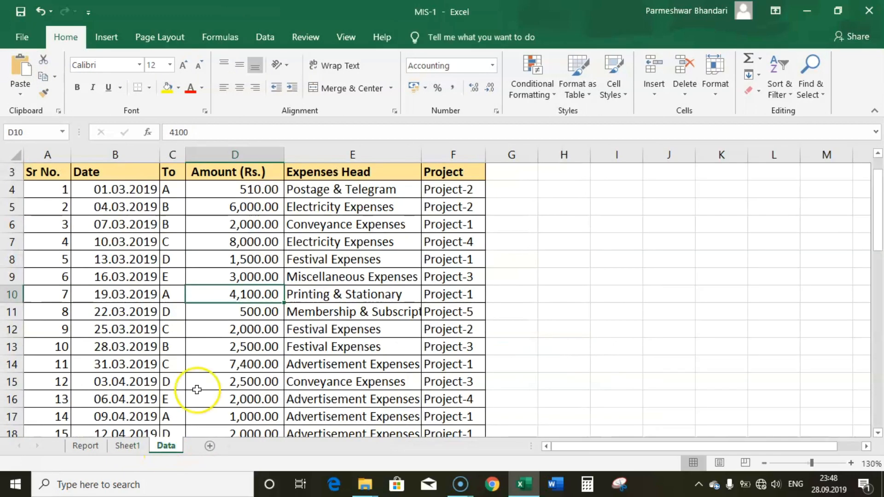
{"action": "left_click", "coordinate": [250, 226]}
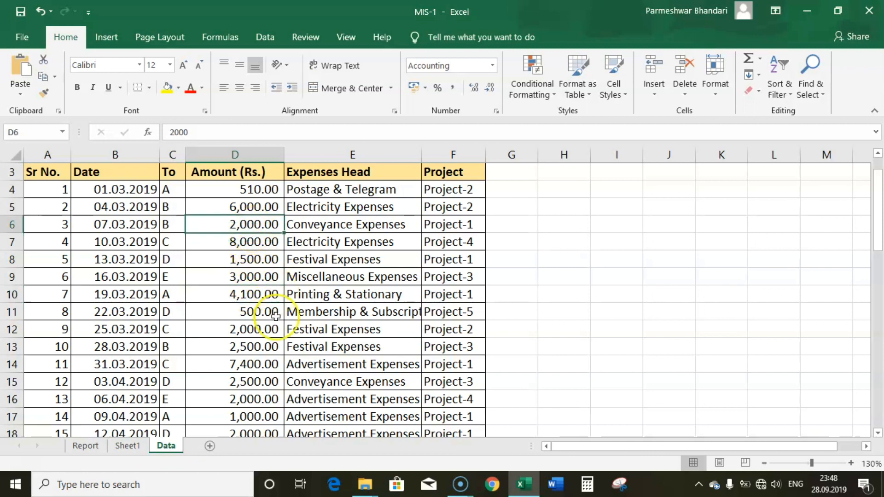
{"action": "type", "text": "3000"}
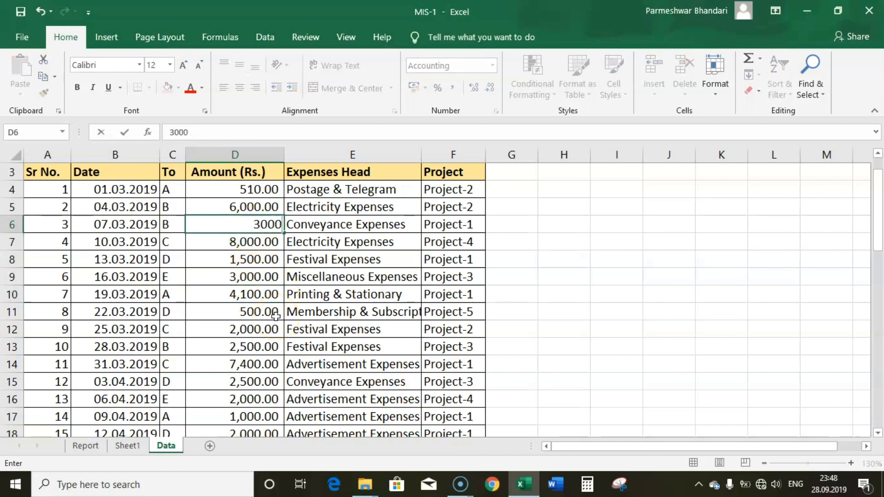
{"action": "key", "text": "Return"}
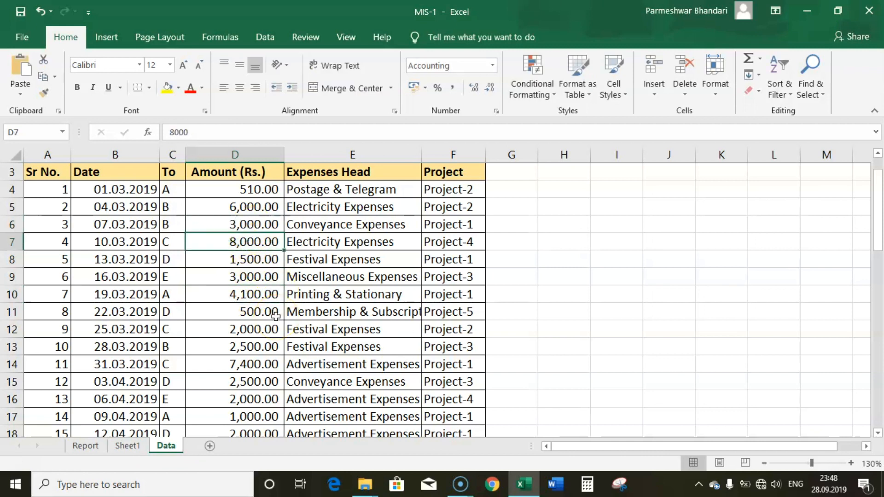
Check the PivotTable on Sheet1 against the edited Data sheet and refresh it to include the changed amount.
{"action": "left_click", "coordinate": [128, 445]}
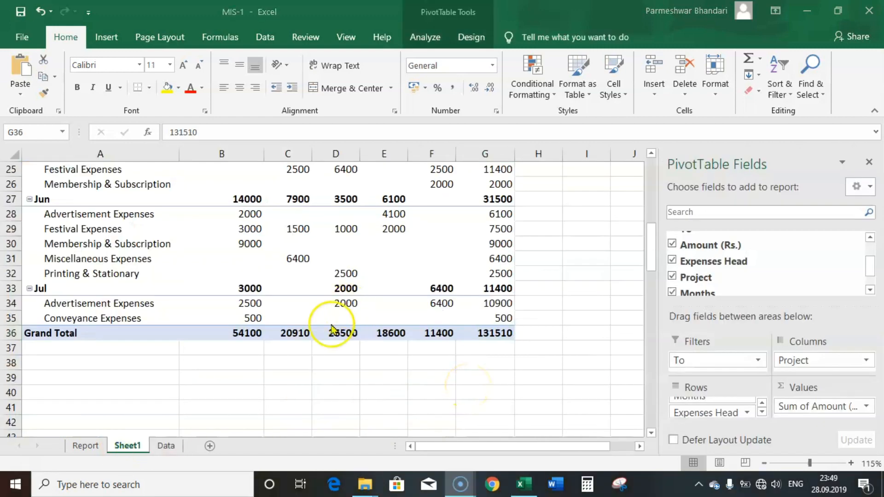
{"action": "left_click", "coordinate": [166, 446]}
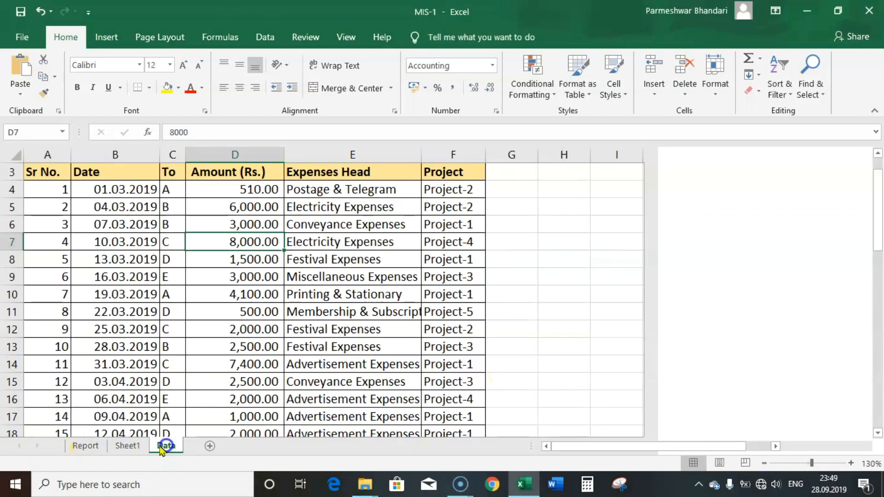
{"action": "left_click", "coordinate": [128, 446]}
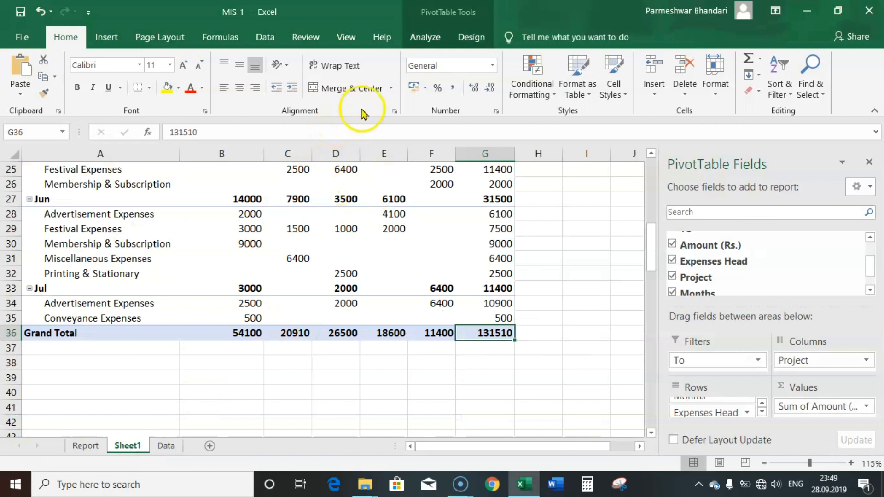
{"action": "left_click", "coordinate": [320, 257]}
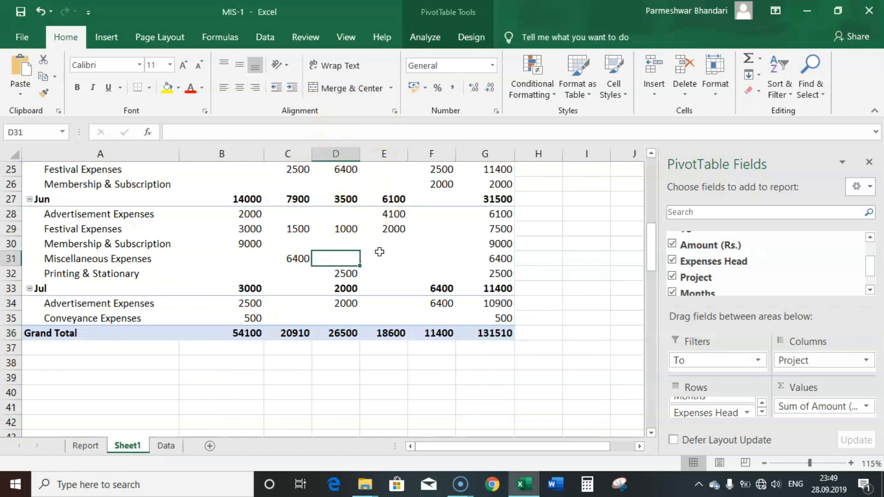
{"action": "mouse_move", "coordinate": [380, 252]}
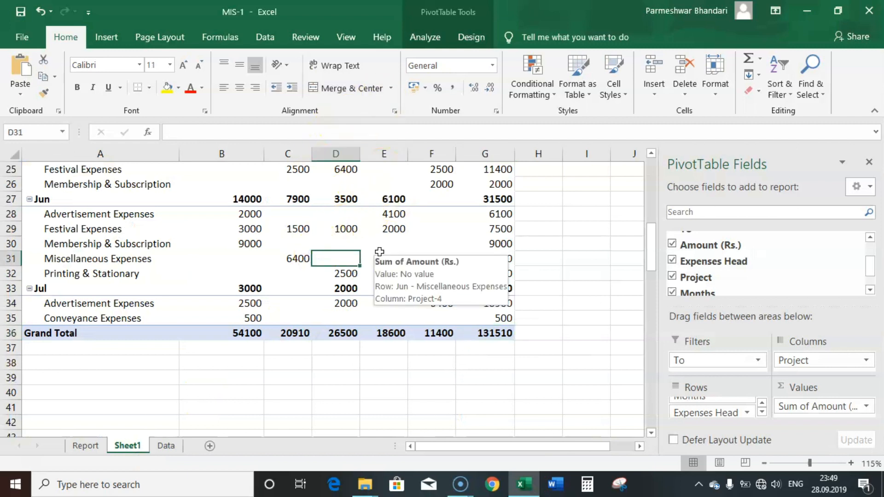
{"action": "left_click", "coordinate": [419, 39]}
{"action": "left_click", "coordinate": [421, 91]}
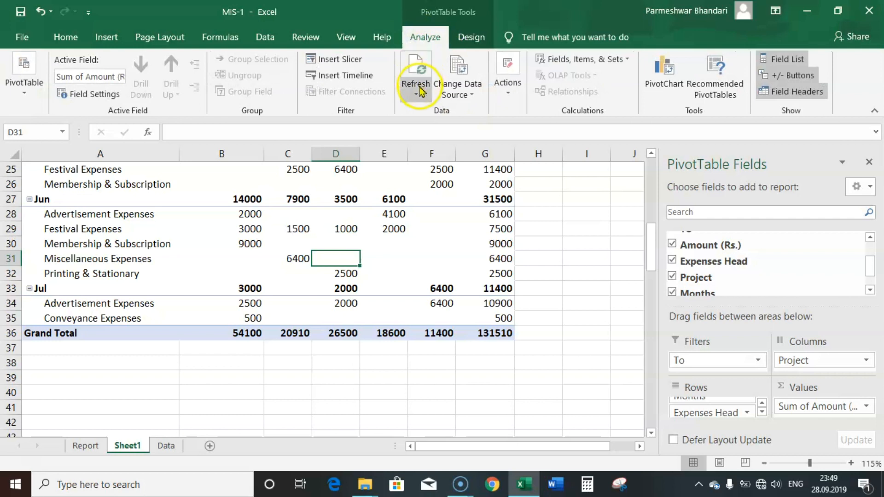
{"action": "left_click", "coordinate": [422, 91]}
{"action": "left_click", "coordinate": [440, 133]}
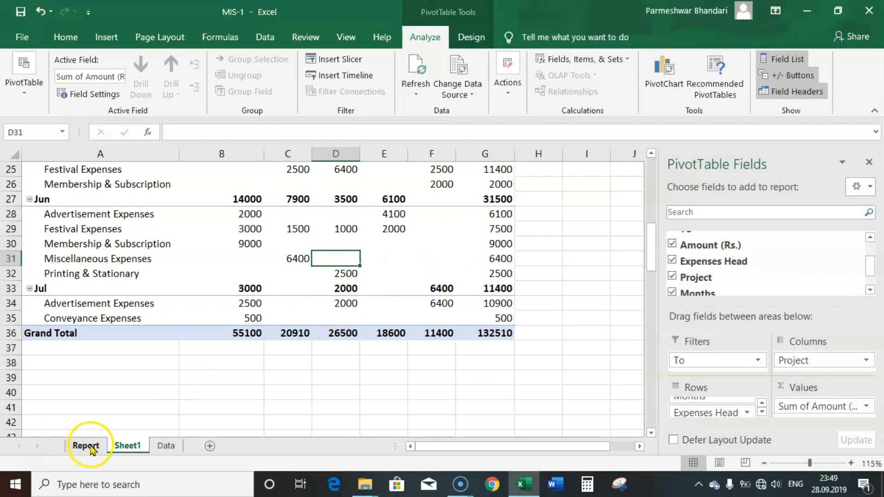
Compare the refreshed PivotTable's grand total with the source amounts on the Data sheet.
{"action": "left_click", "coordinate": [166, 445]}
{"action": "left_click", "coordinate": [127, 445]}
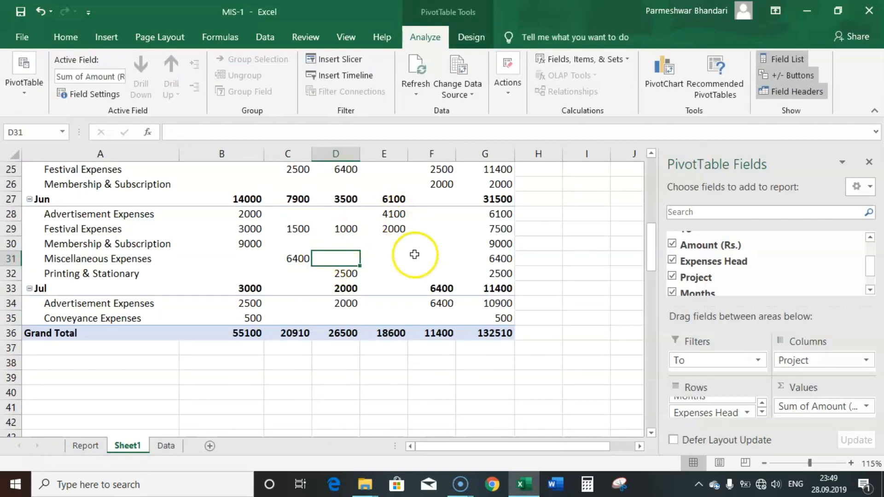
{"action": "left_click", "coordinate": [486, 334]}
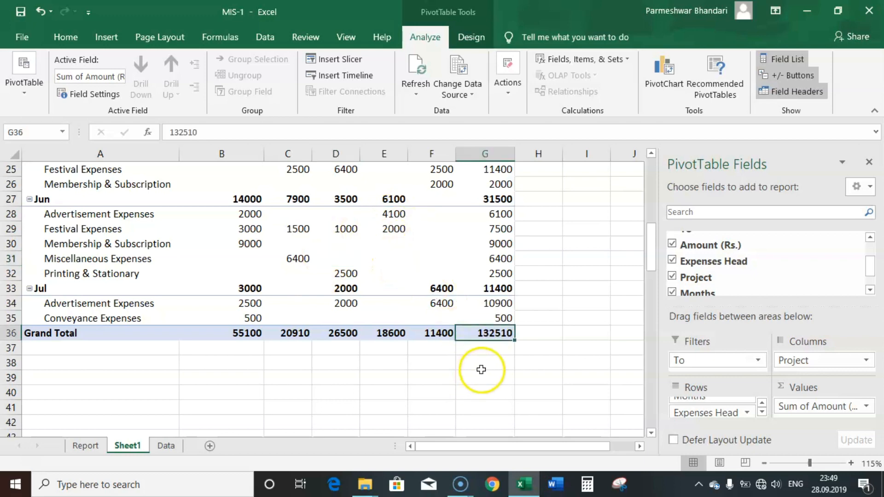
{"action": "left_click", "coordinate": [166, 446]}
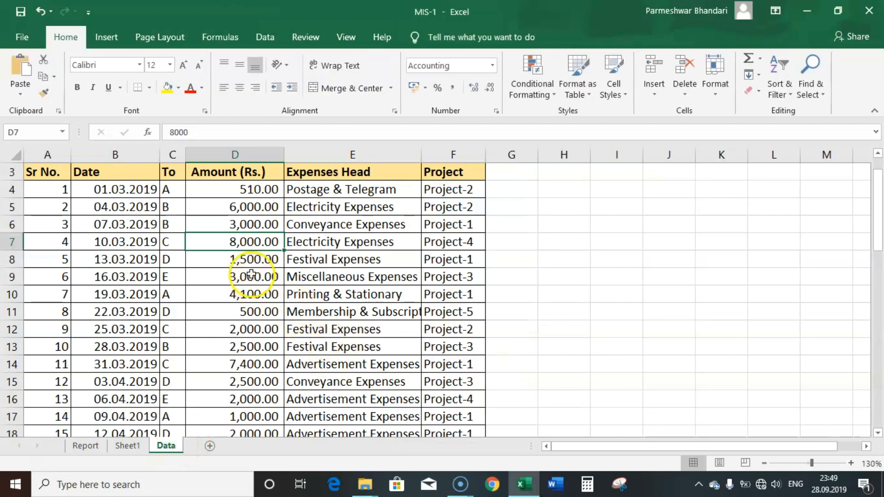
Change the Conveyance Expenses amount dated 07.03.2019 in cell D6 of the Data sheet to 5000.
{"action": "left_click", "coordinate": [249, 227]}
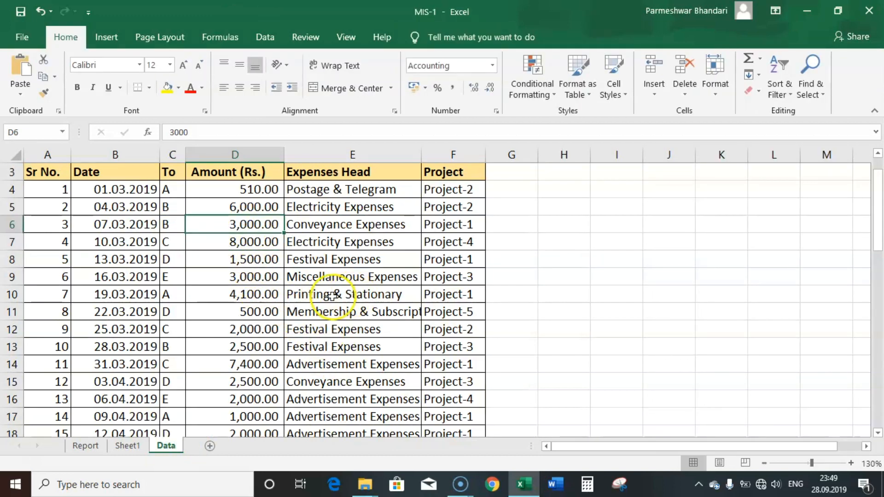
{"action": "type", "text": "50"}
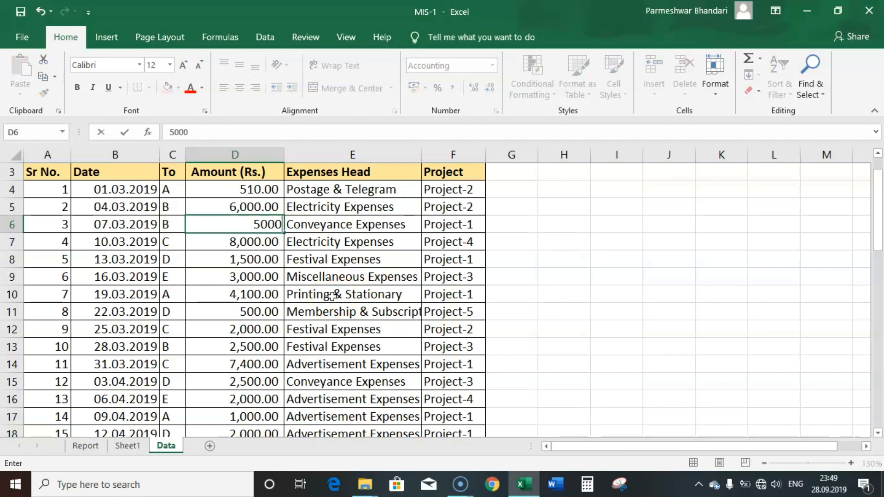
{"action": "key", "text": "Return"}
Refresh all PivotTable data on Sheet1 to include the amount edited on the Data sheet.
{"action": "left_click", "coordinate": [134, 446]}
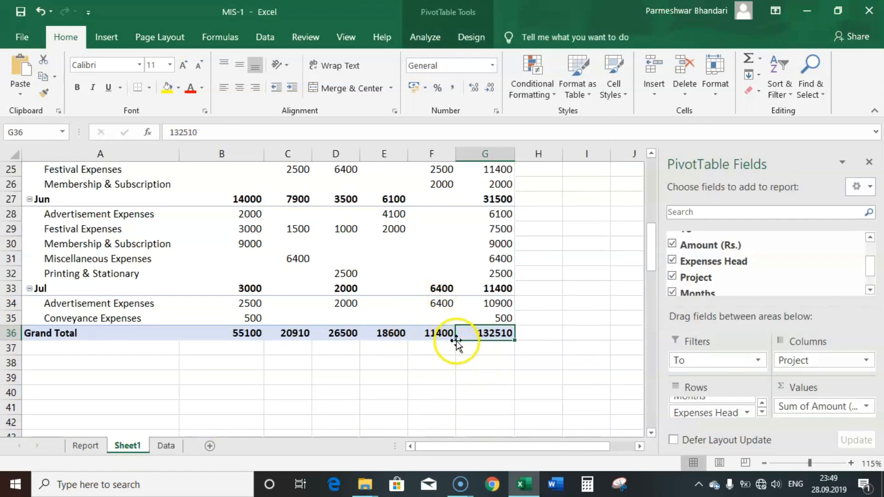
{"action": "left_click", "coordinate": [426, 37]}
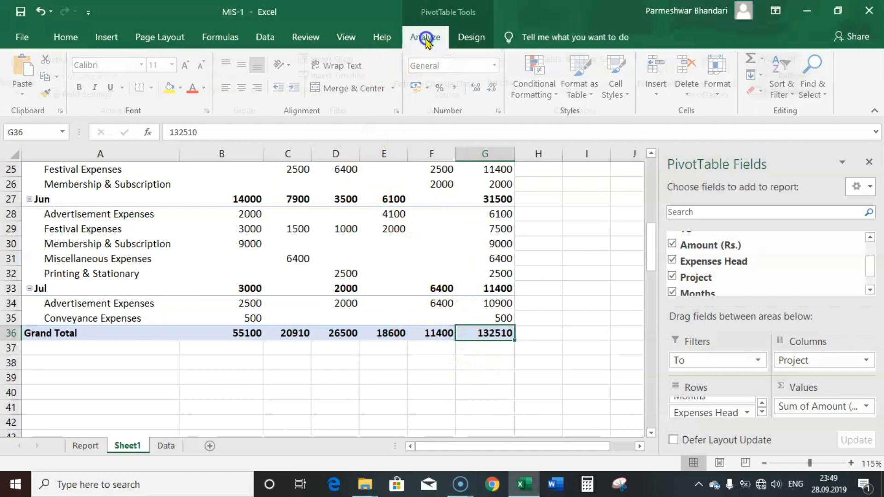
{"action": "left_click", "coordinate": [416, 89]}
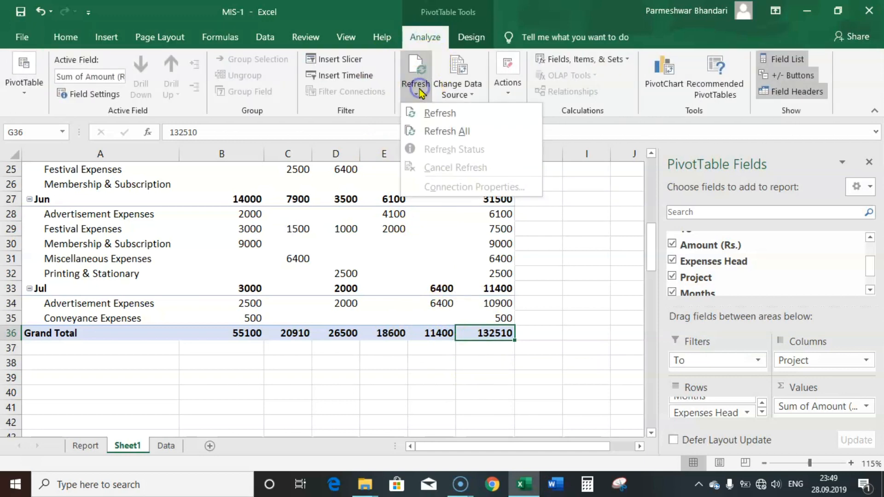
{"action": "left_click", "coordinate": [435, 132]}
{"action": "left_click", "coordinate": [486, 377]}
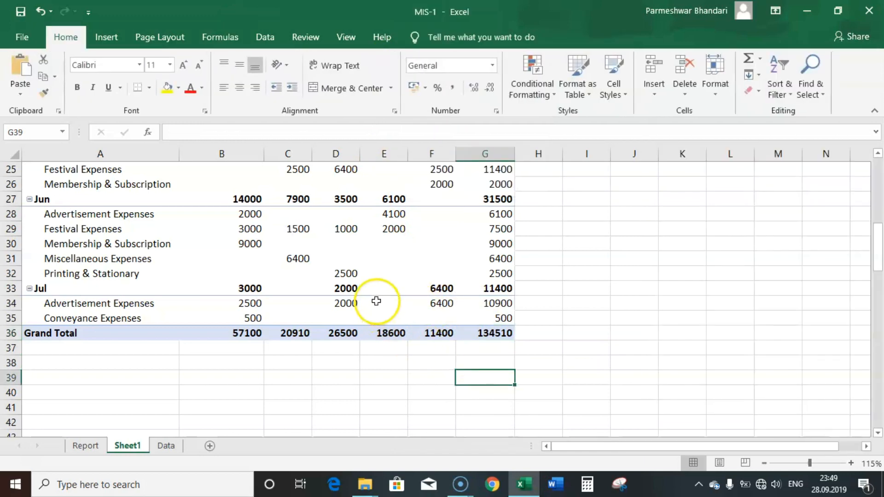
{"action": "left_click", "coordinate": [377, 301]}
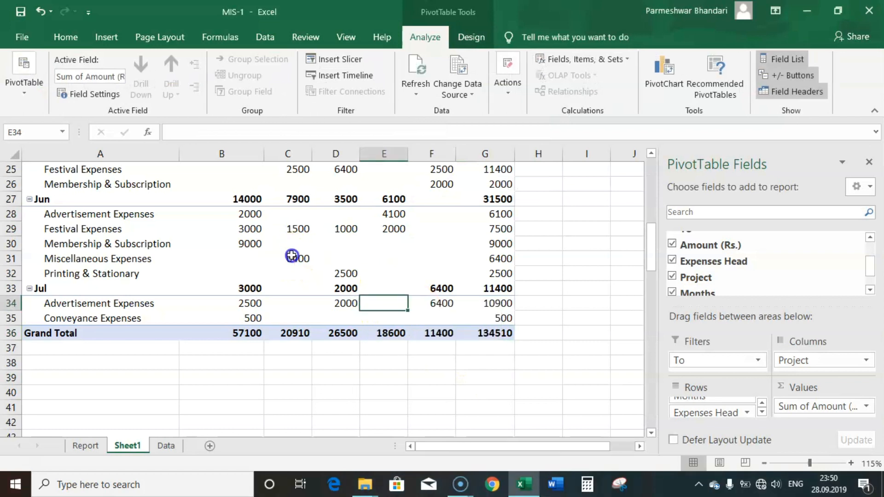
{"action": "left_click", "coordinate": [294, 228]}
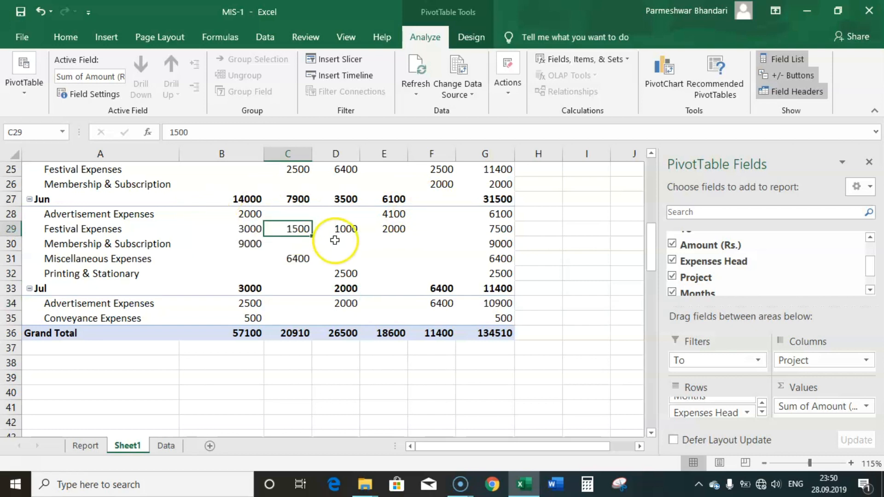
{"action": "left_click", "coordinate": [383, 263]}
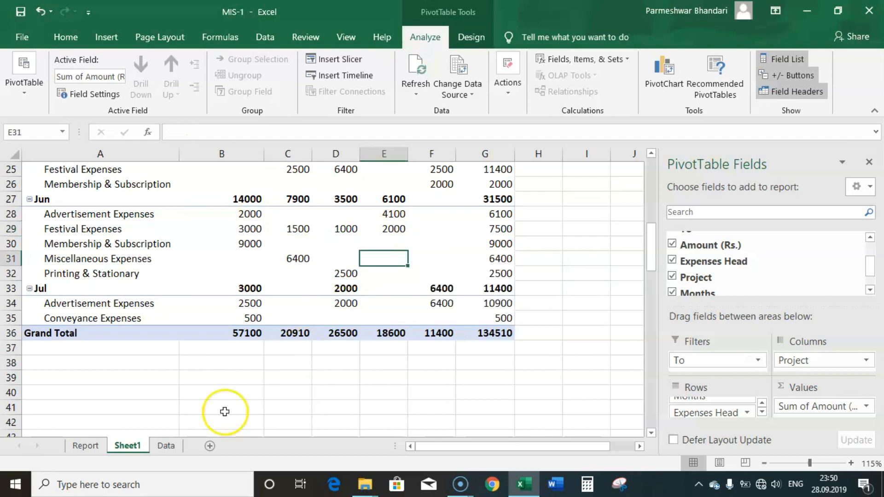
From the Data sheet, switch to the Visual Basic editor and open the code window for Sheet3 (Data).
{"action": "left_click", "coordinate": [165, 447]}
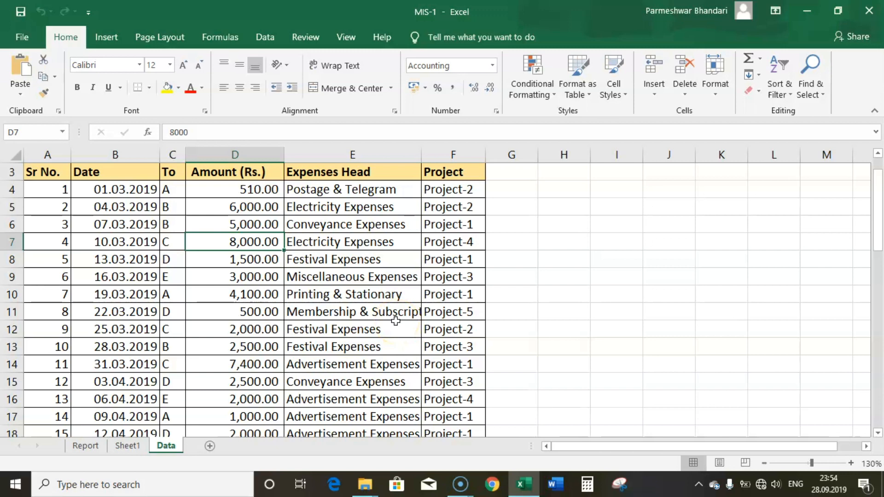
{"action": "key", "text": "alt+F11"}
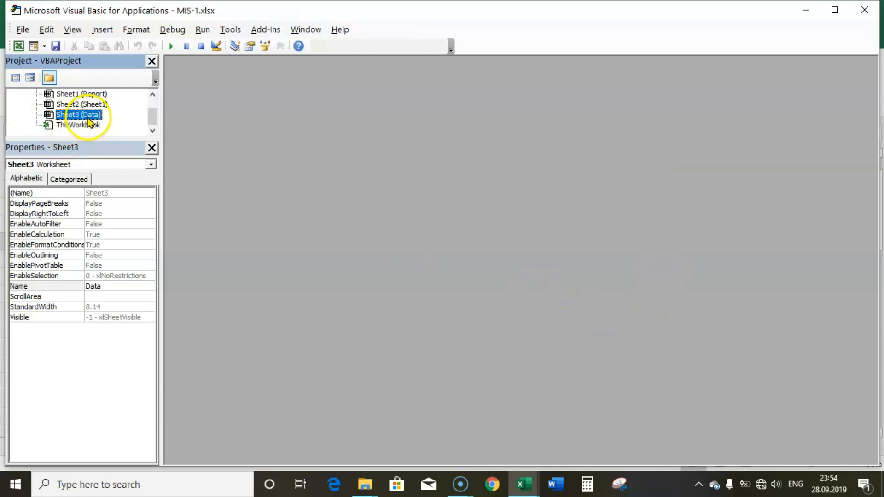
{"action": "left_click", "coordinate": [72, 29]}
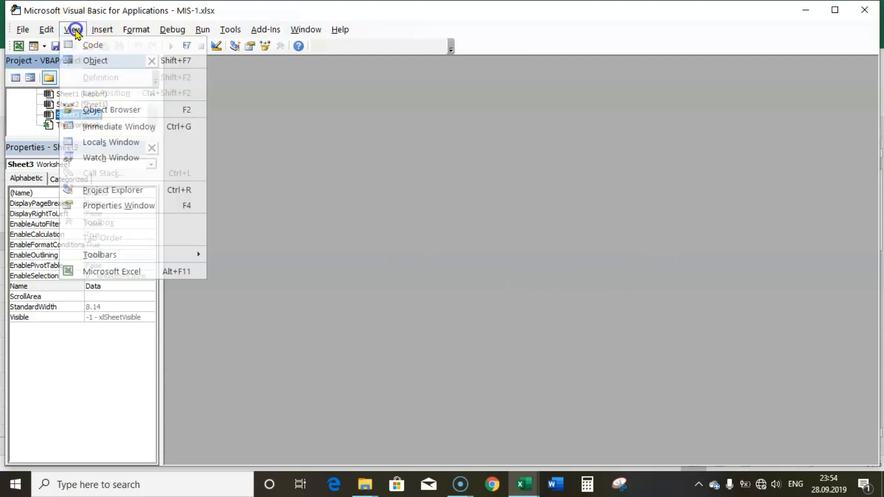
{"action": "mouse_move", "coordinate": [102, 30]}
{"action": "mouse_move", "coordinate": [73, 31]}
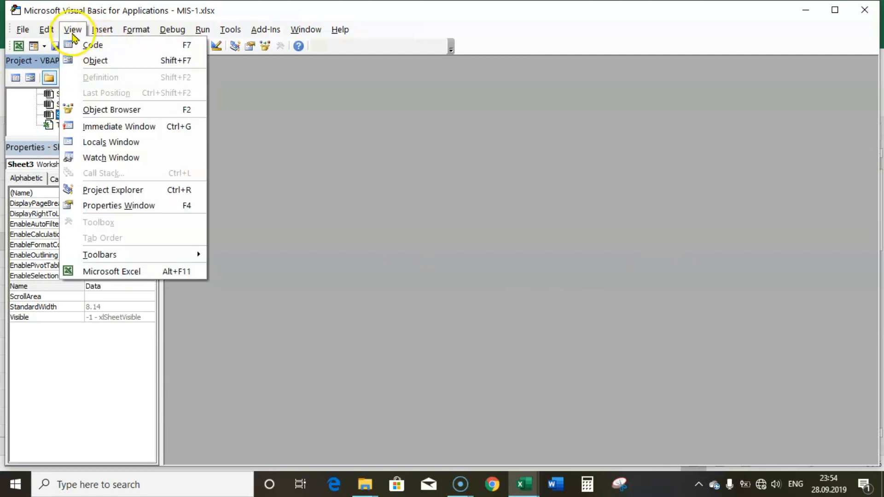
{"action": "left_click", "coordinate": [92, 46]}
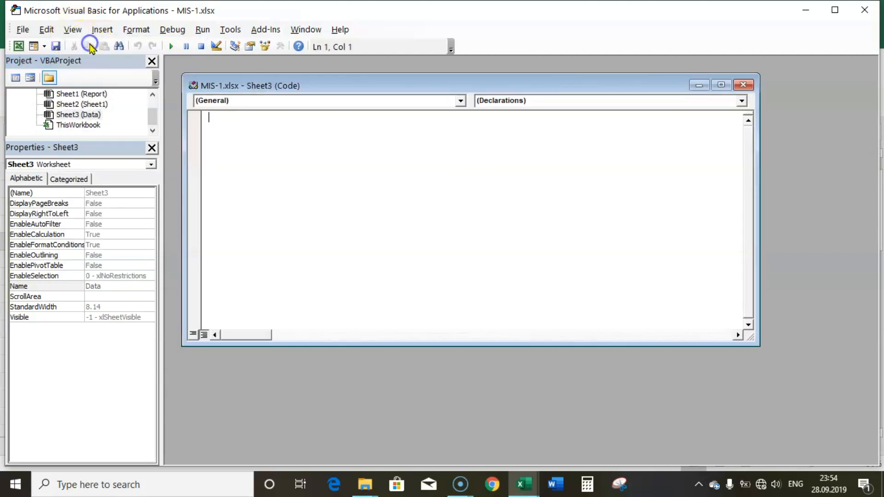
{"action": "left_click", "coordinate": [743, 86]}
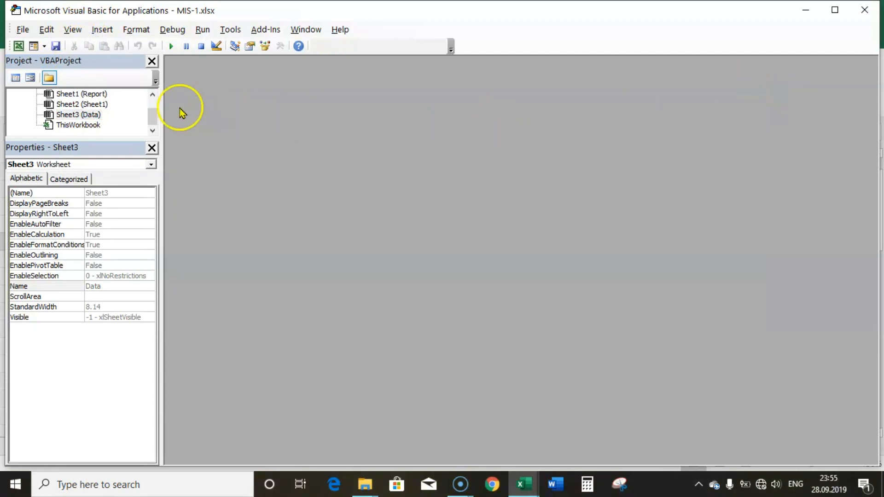
{"action": "double_click", "coordinate": [86, 116]}
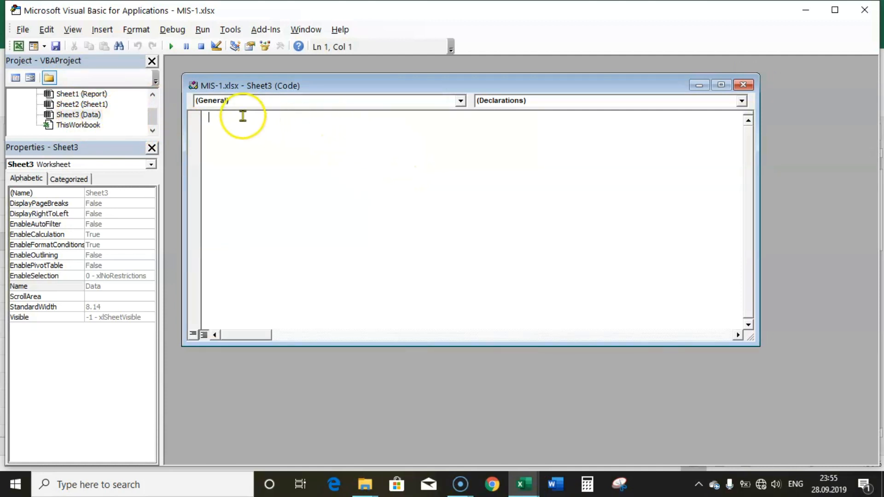
Add a Worksheet Change event procedure to the Data sheet's code and delete the empty SelectionChange procedure.
{"action": "left_click", "coordinate": [461, 101]}
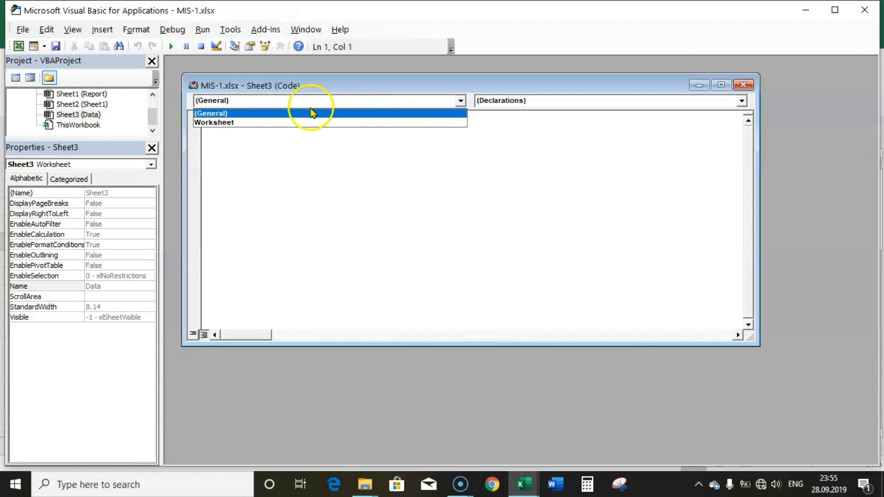
{"action": "left_click", "coordinate": [263, 124]}
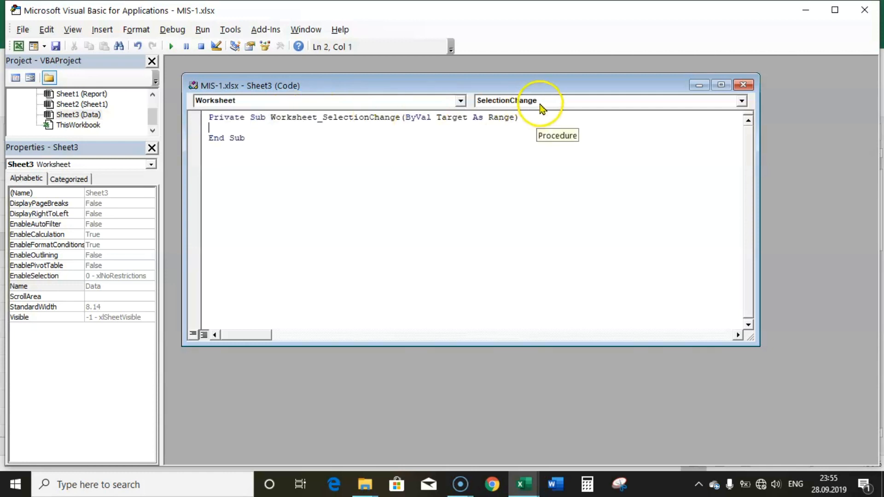
{"action": "left_click", "coordinate": [741, 101]}
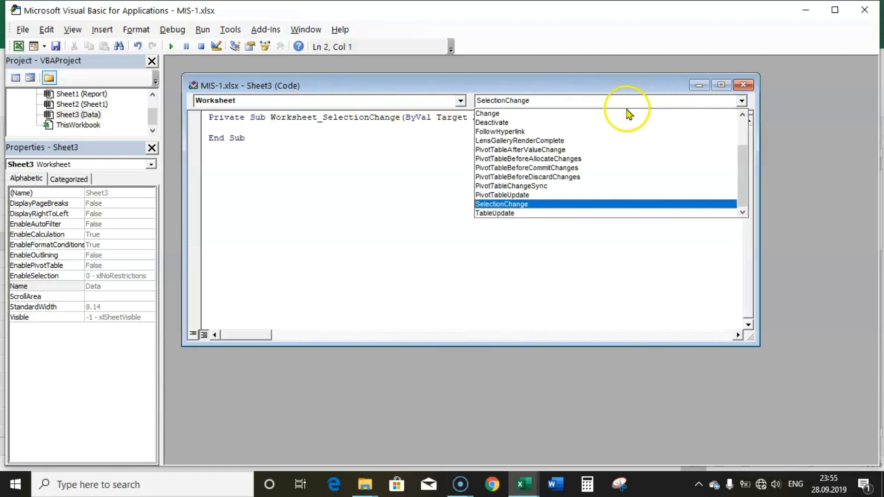
{"action": "left_click", "coordinate": [498, 115]}
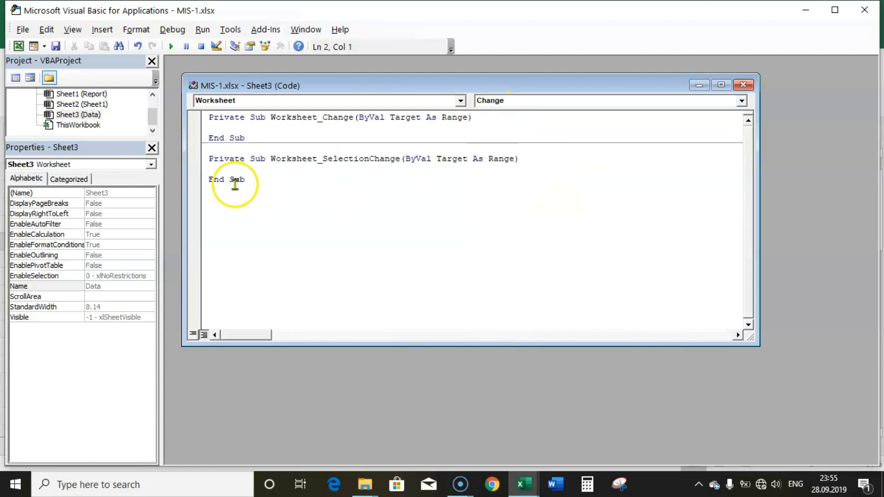
{"action": "left_click_drag", "start_coordinate": [253, 184], "coordinate": [215, 153]}
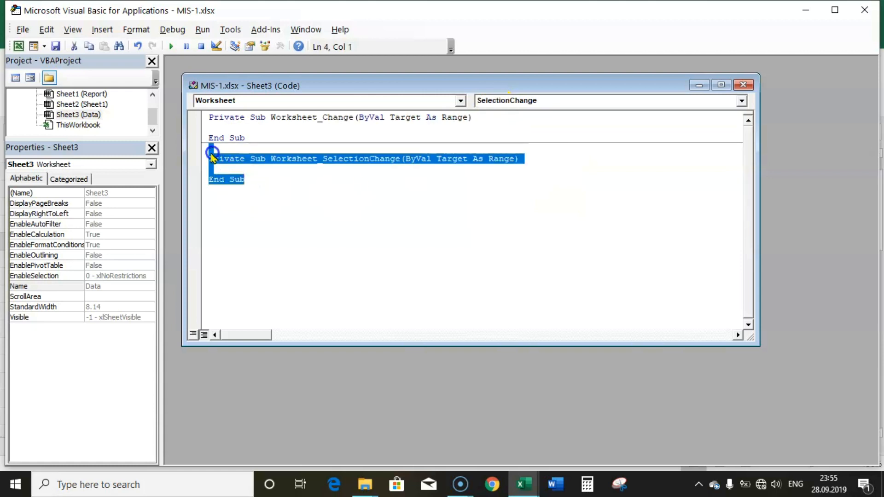
{"action": "key", "text": "Delete"}
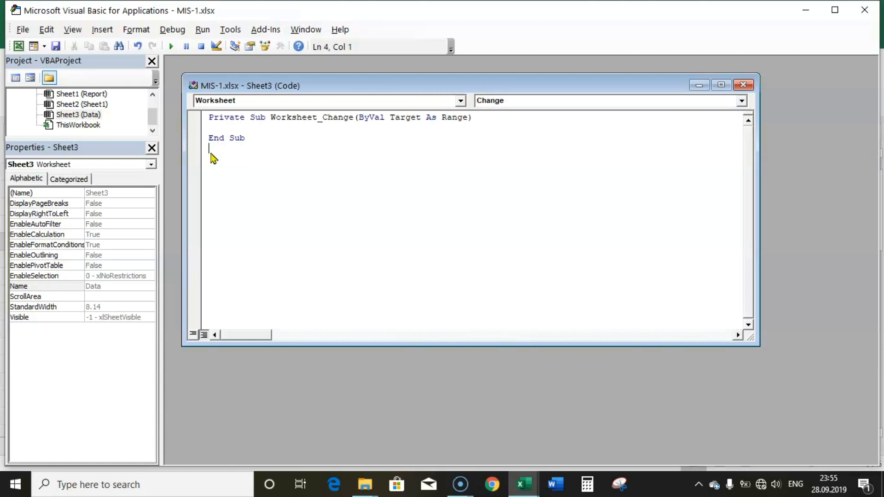
Write the line ActiveWorkbook.RefreshAll inside the Worksheet_Change procedure.
{"action": "left_click", "coordinate": [213, 127]}
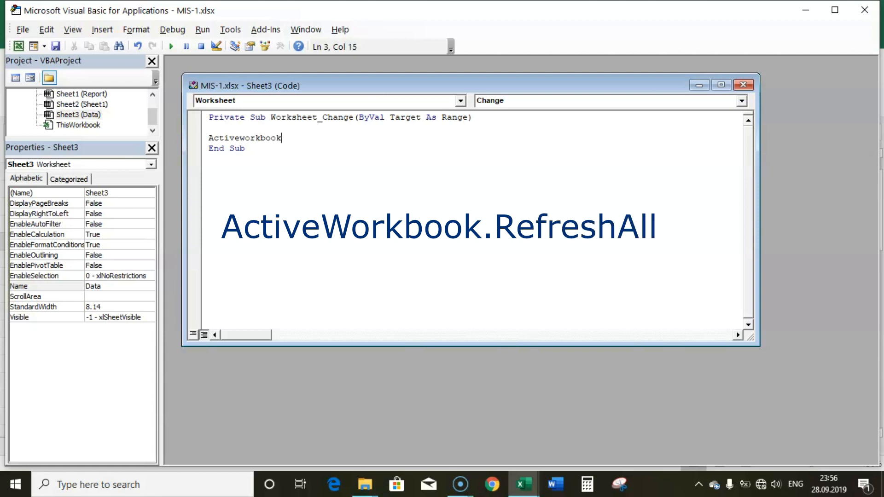
{"action": "type", "text": "."}
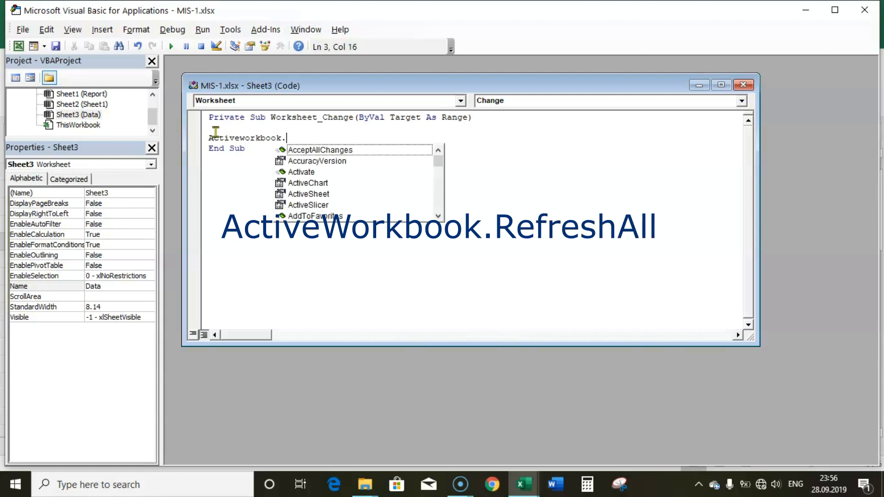
{"action": "type", "text": "ref"}
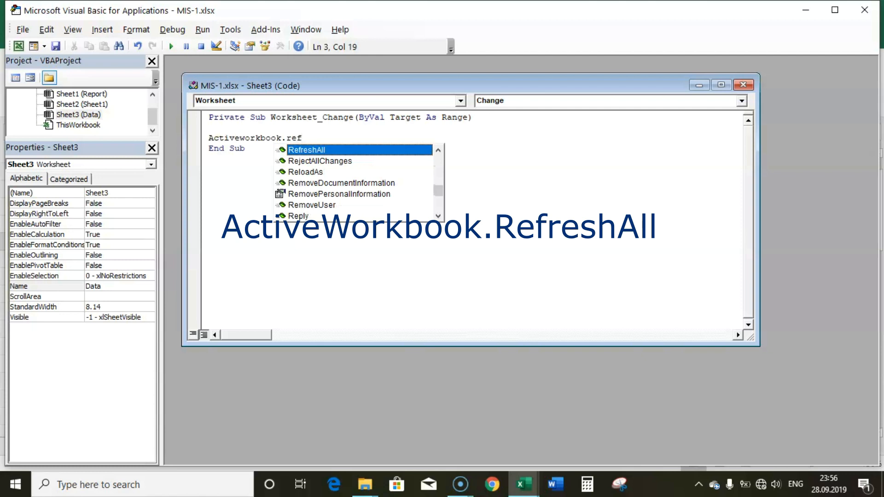
{"action": "key", "text": "Tab"}
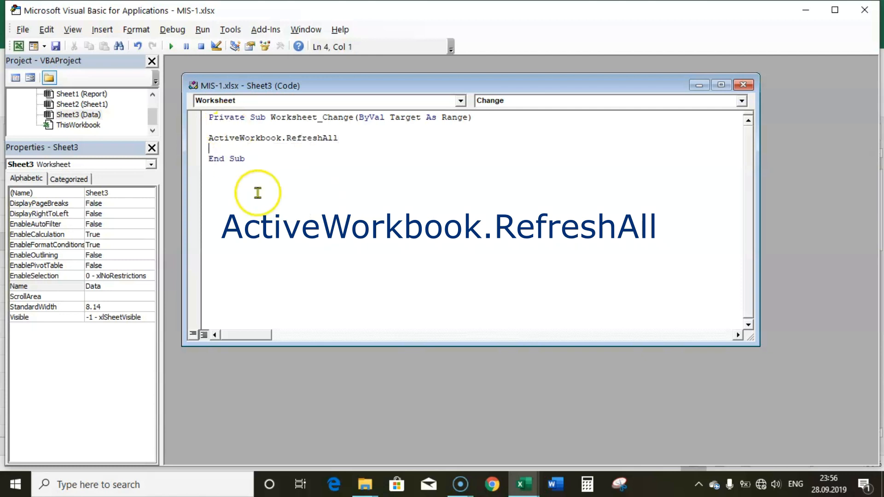
Save the workbook in its macro-free format and close the Visual Basic editor to return to Excel.
{"action": "left_click", "coordinate": [55, 46]}
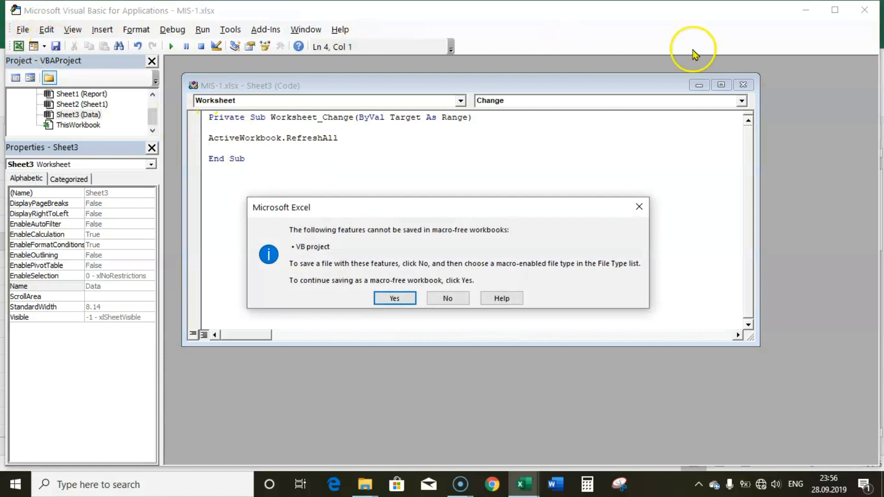
{"action": "left_click", "coordinate": [395, 299]}
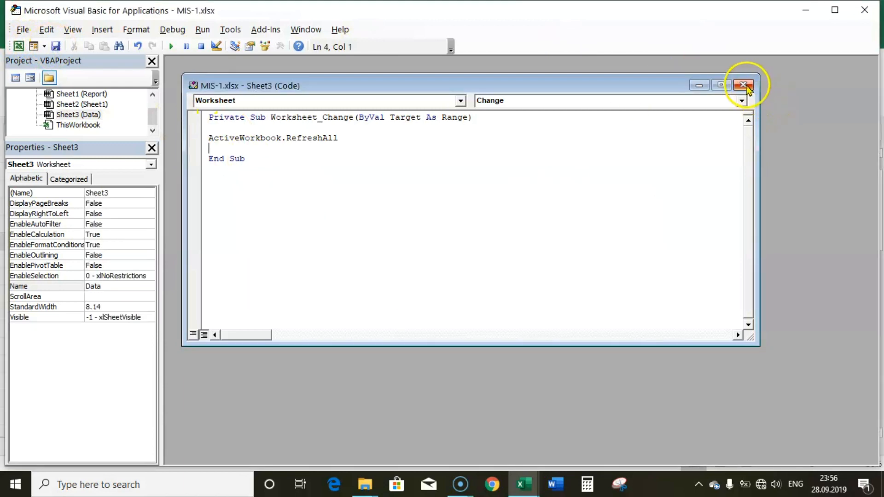
{"action": "left_click", "coordinate": [745, 86]}
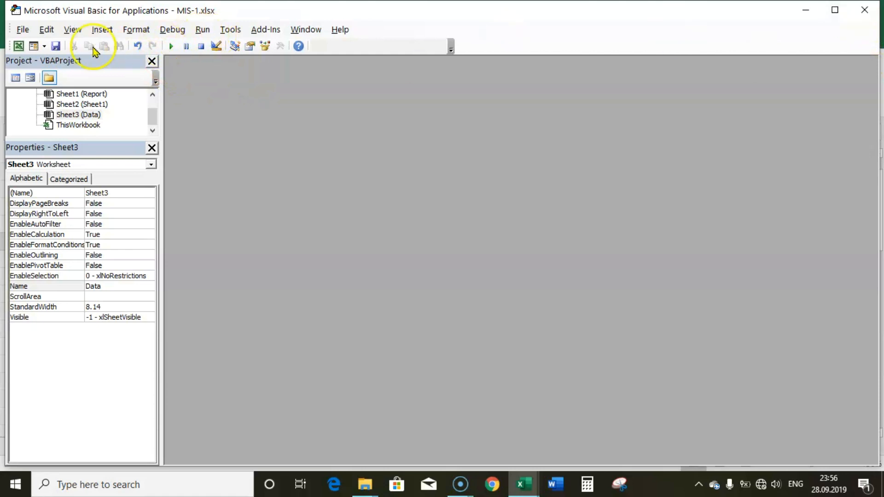
{"action": "left_click", "coordinate": [865, 9]}
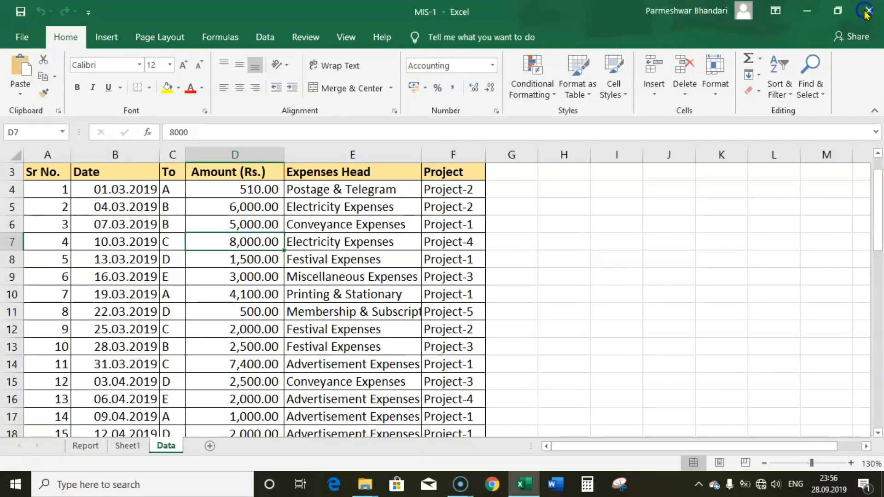
Check the PivotTable's overall grand total in cell G36 of Sheet1 before editing the source data again.
{"action": "left_click", "coordinate": [273, 361]}
{"action": "left_click", "coordinate": [128, 446]}
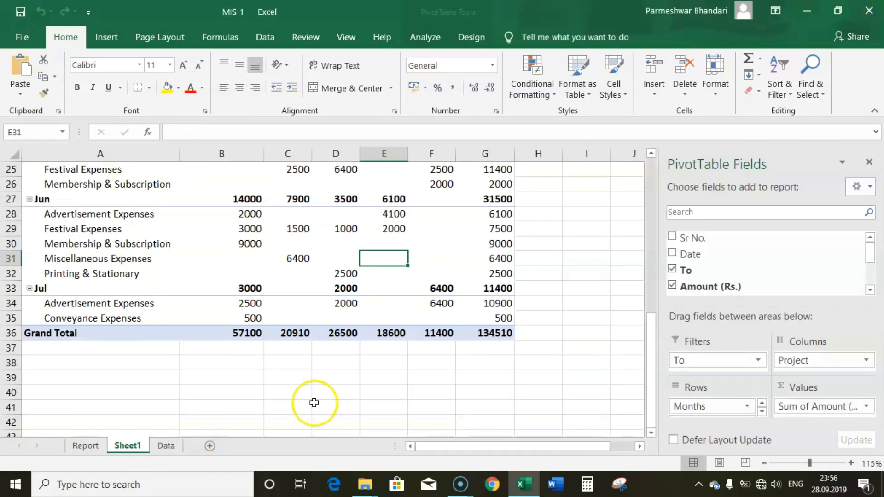
{"action": "left_click", "coordinate": [470, 362]}
{"action": "left_click", "coordinate": [487, 331]}
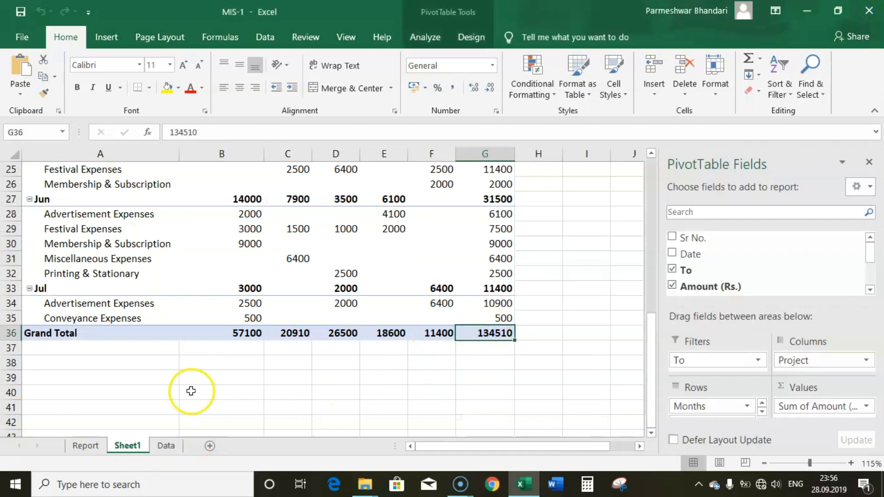
Set the amount in cell D6 of the Data sheet to 6000 and check the PivotTable's grand total on Sheet1.
{"action": "left_click", "coordinate": [166, 445]}
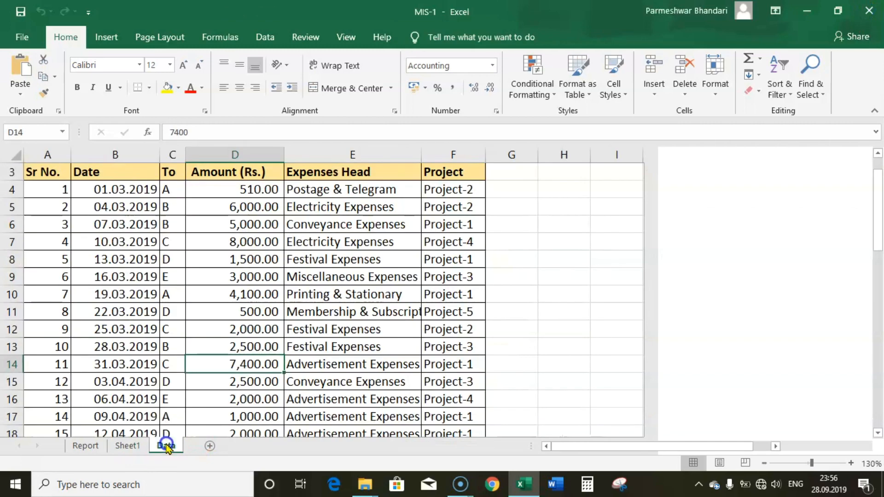
{"action": "left_click", "coordinate": [252, 225]}
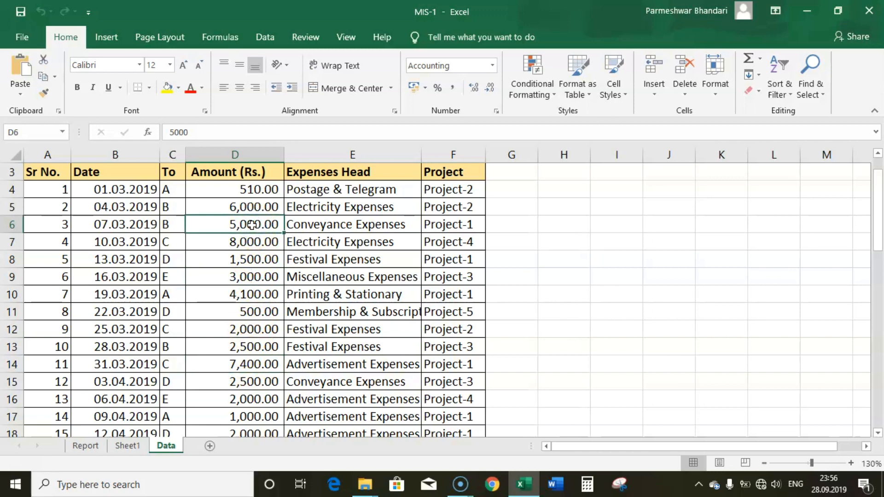
{"action": "type", "text": "6000"}
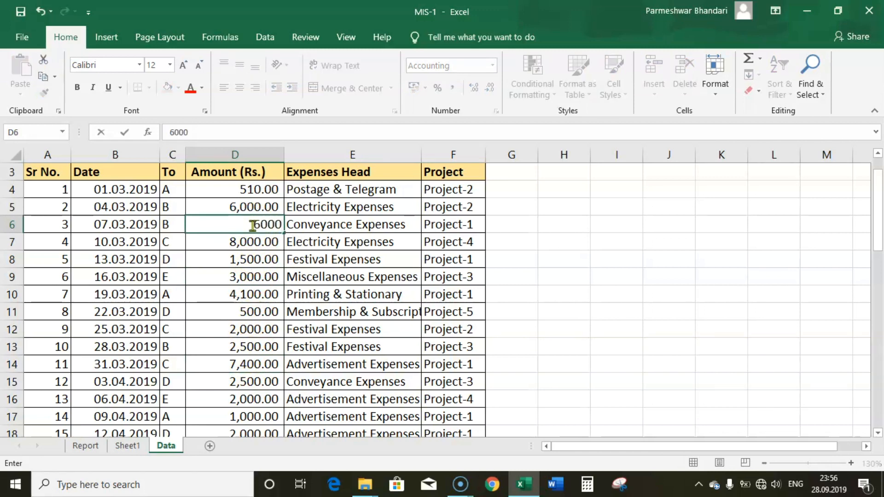
{"action": "key", "text": "Return"}
{"action": "left_click", "coordinate": [126, 445]}
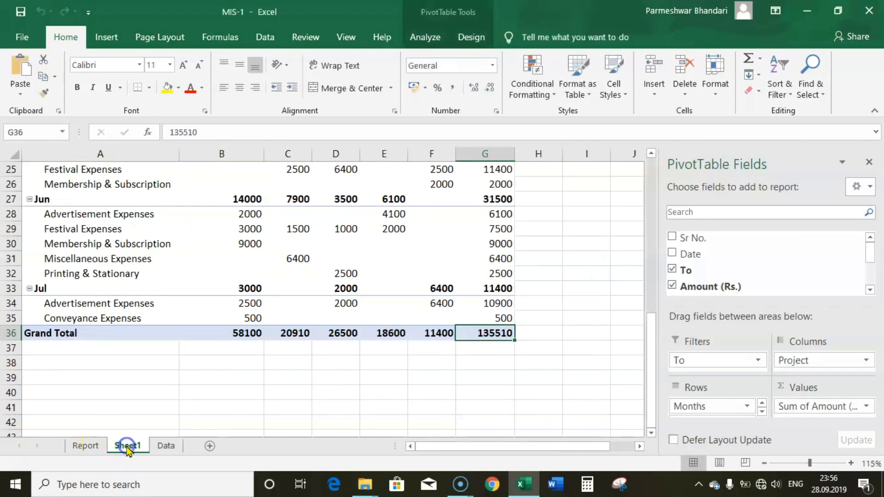
{"action": "left_click", "coordinate": [474, 363]}
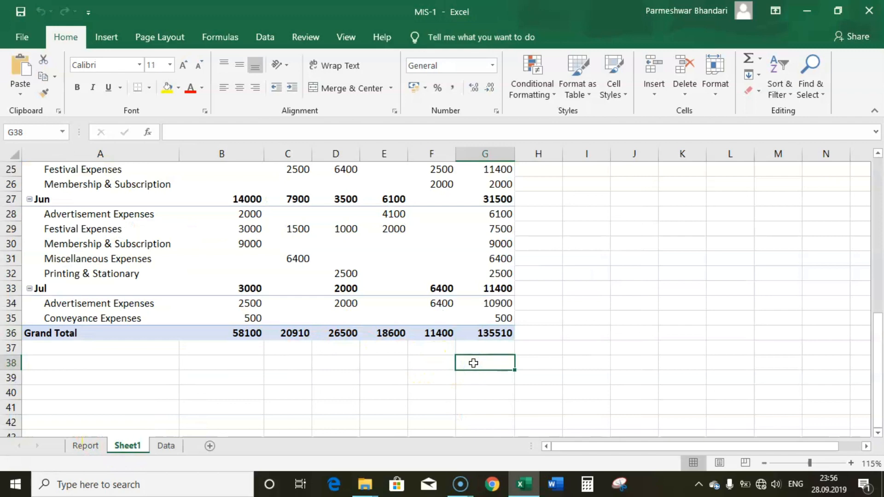
Set the Festival Expenses amount in cell D8 of the Data sheet to 3500 and recheck the grand total on Sheet1.
{"action": "left_click", "coordinate": [166, 445]}
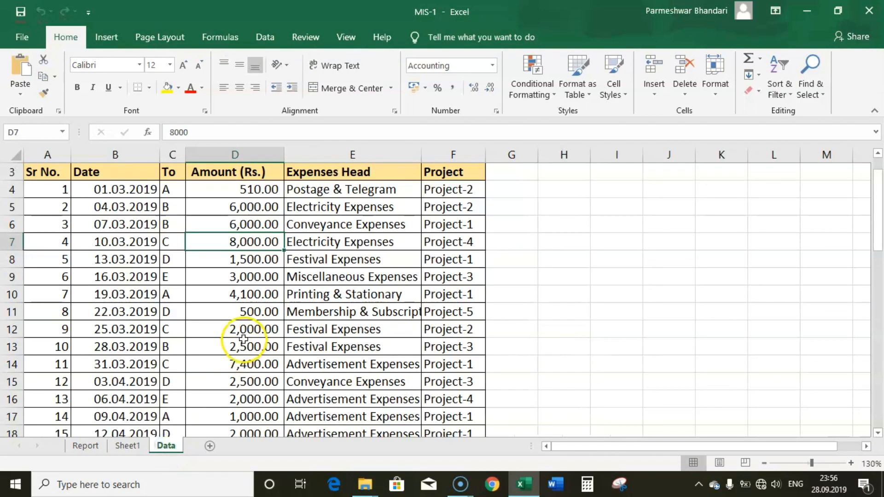
{"action": "left_click", "coordinate": [247, 259]}
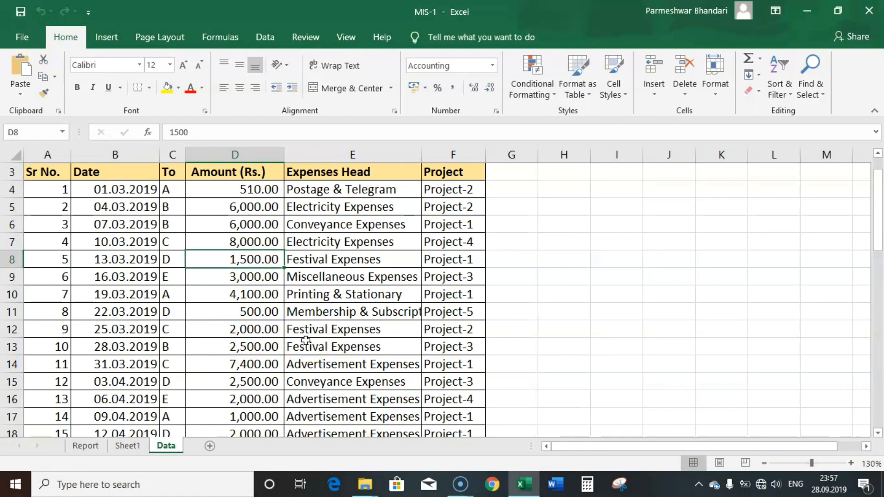
{"action": "type", "text": "3500"}
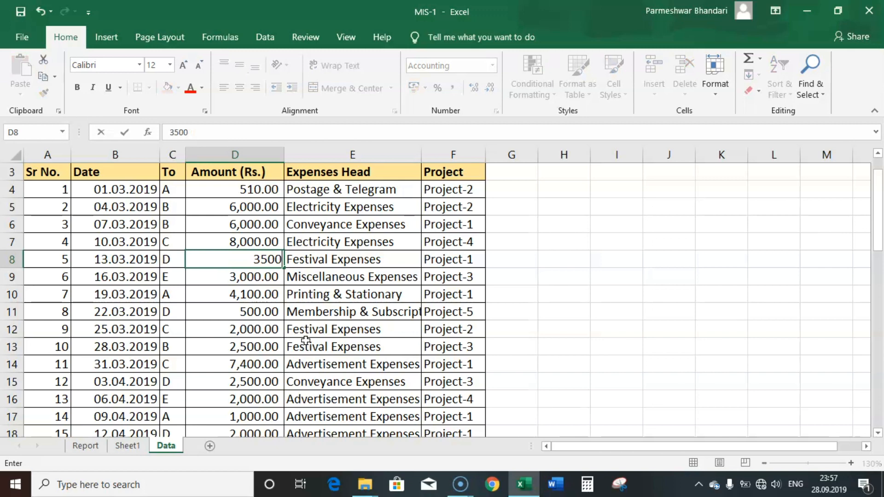
{"action": "key", "text": "Return"}
{"action": "left_click", "coordinate": [139, 446]}
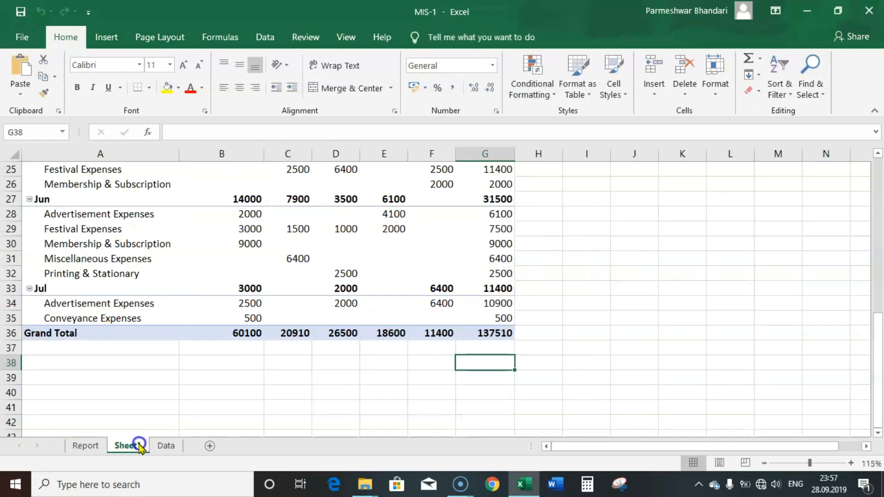
{"action": "left_click", "coordinate": [485, 334]}
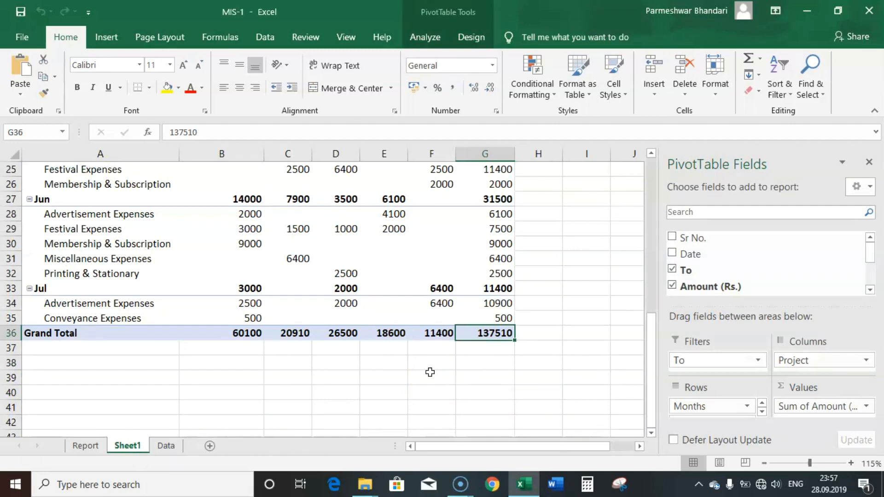
{"action": "scroll", "coordinate": [403, 352], "scroll_direction": "up", "scroll_amount": 8}
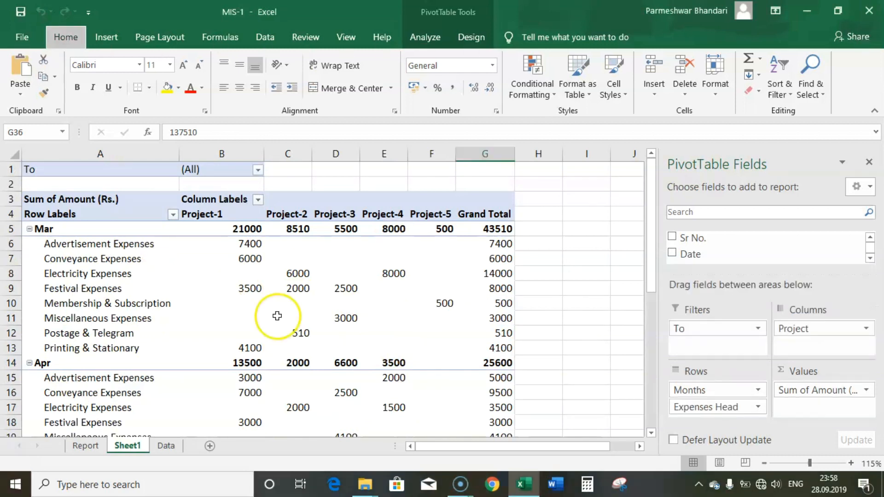
{"action": "left_click", "coordinate": [174, 289]}
{"action": "left_click", "coordinate": [211, 257]}
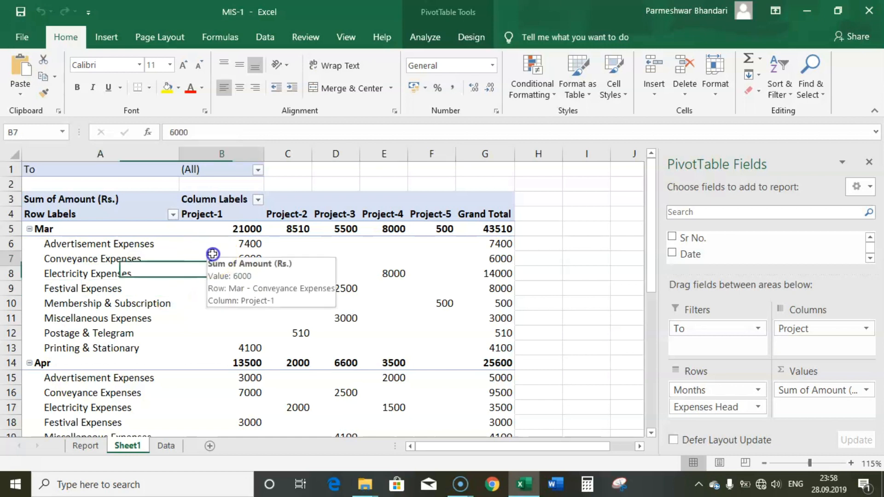
{"action": "left_click", "coordinate": [322, 263]}
{"action": "left_click", "coordinate": [281, 257]}
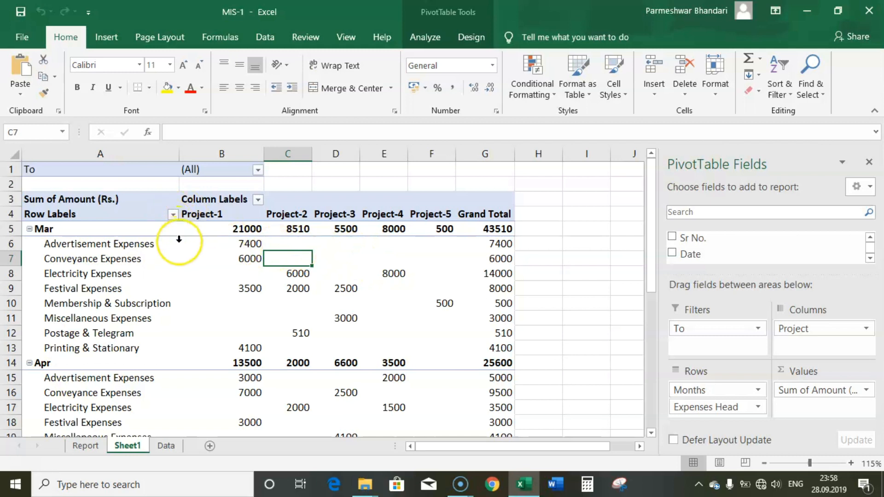
{"action": "left_click", "coordinate": [193, 272]}
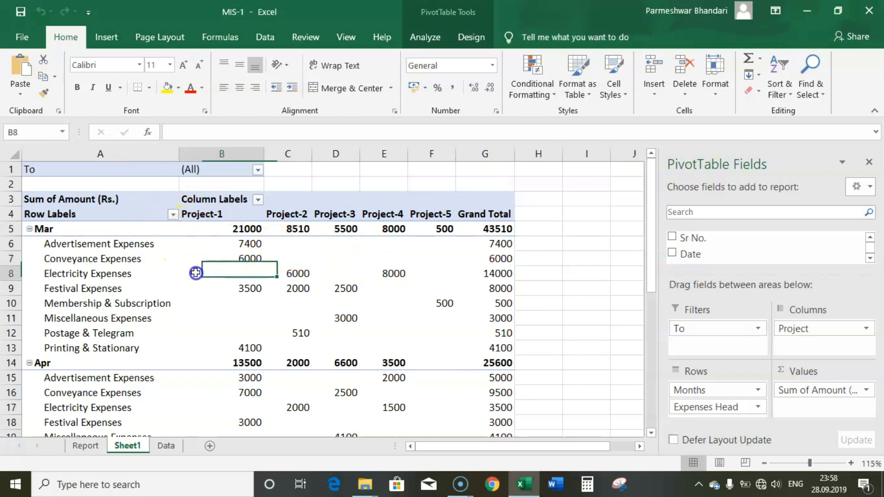
{"action": "left_click", "coordinate": [135, 260]}
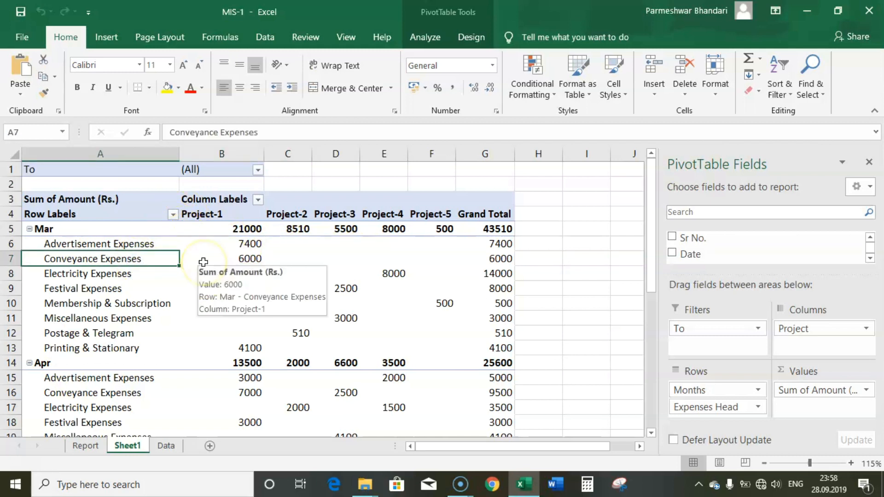
Save the workbook as MIS-5 in Excel Macro-Enabled Workbook format in the folder 1019 Pivot Table with auto refresh.
{"action": "left_click", "coordinate": [21, 38]}
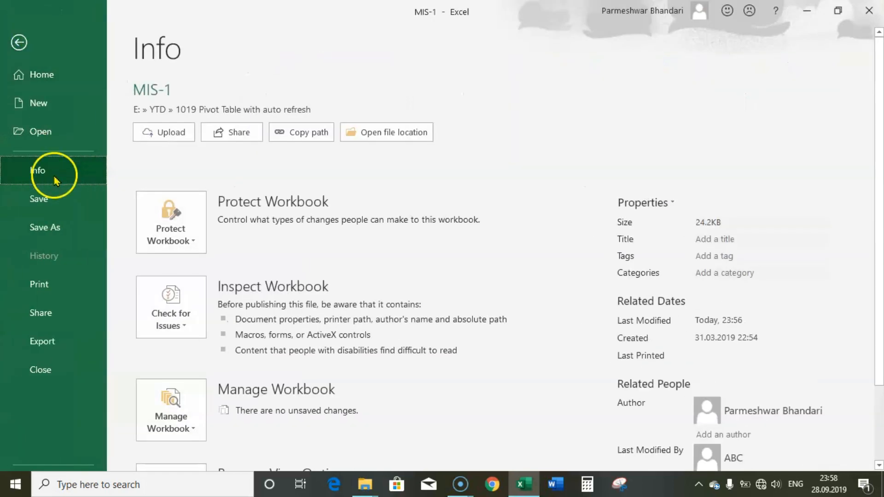
{"action": "left_click", "coordinate": [51, 229]}
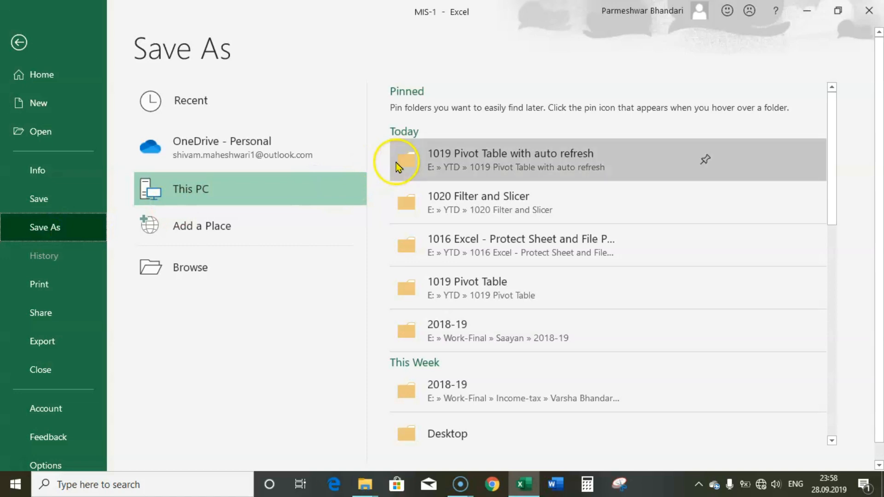
{"action": "left_click", "coordinate": [460, 153]}
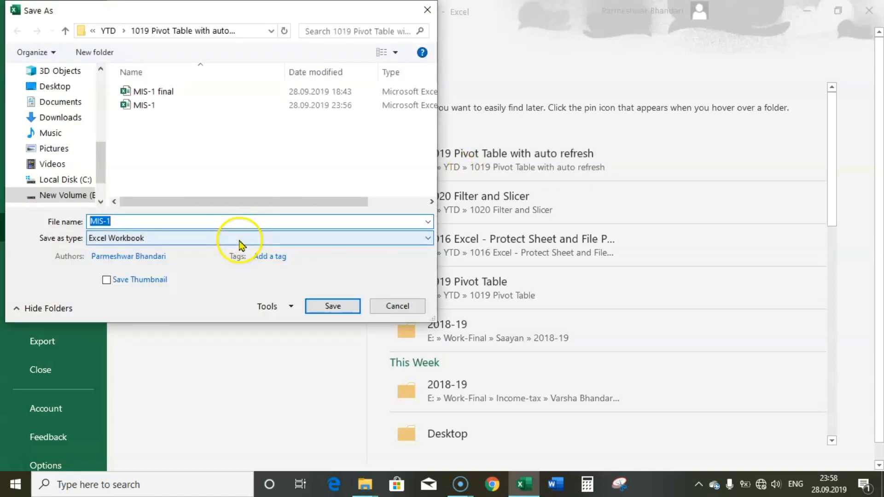
{"action": "left_click", "coordinate": [235, 238]}
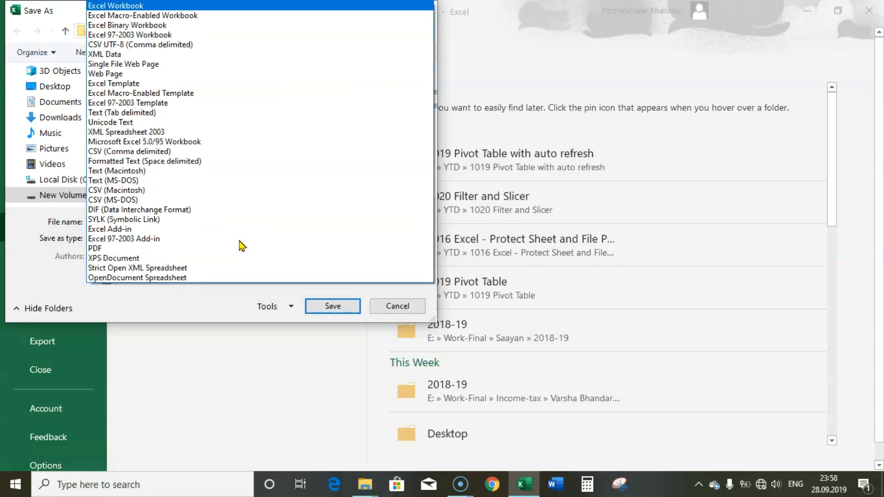
{"action": "left_click", "coordinate": [128, 17]}
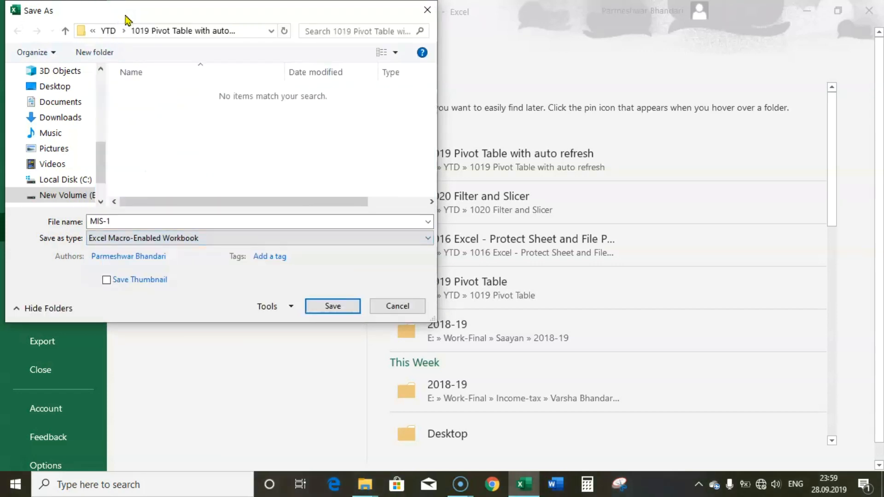
{"action": "double_click", "coordinate": [142, 219]}
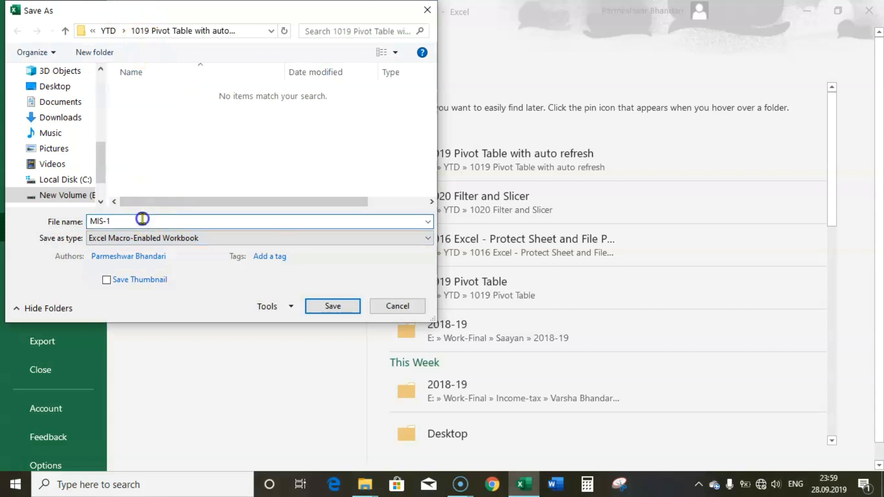
{"action": "key", "text": "BackSpace"}
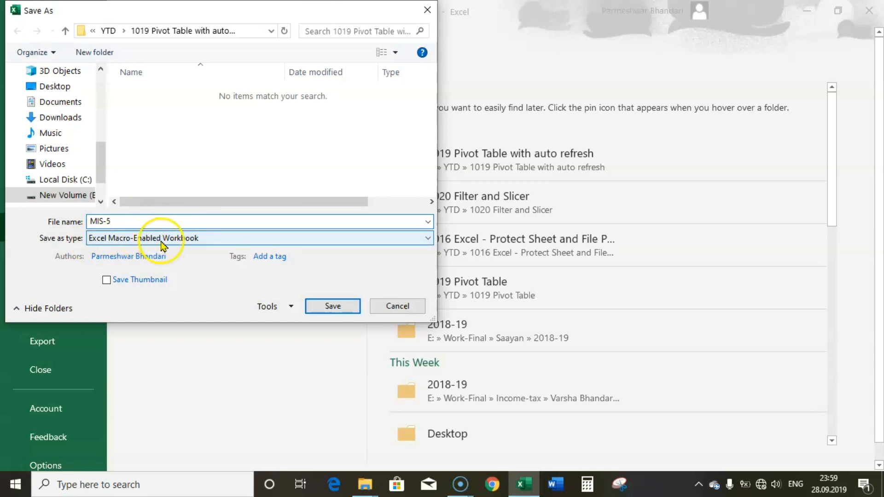
{"action": "left_click", "coordinate": [328, 306]}
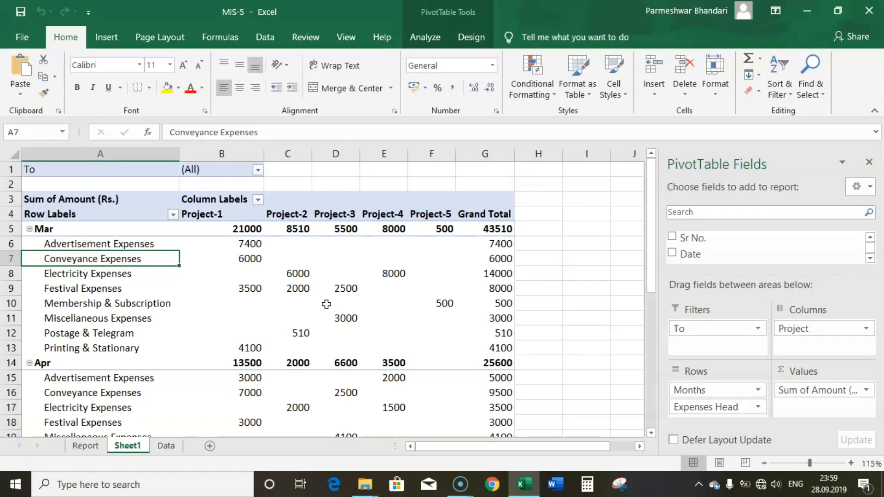
Close the workbook, reopen MIS-5 from its folder in File Explorer and enable its macro content.
{"action": "left_click", "coordinate": [331, 286]}
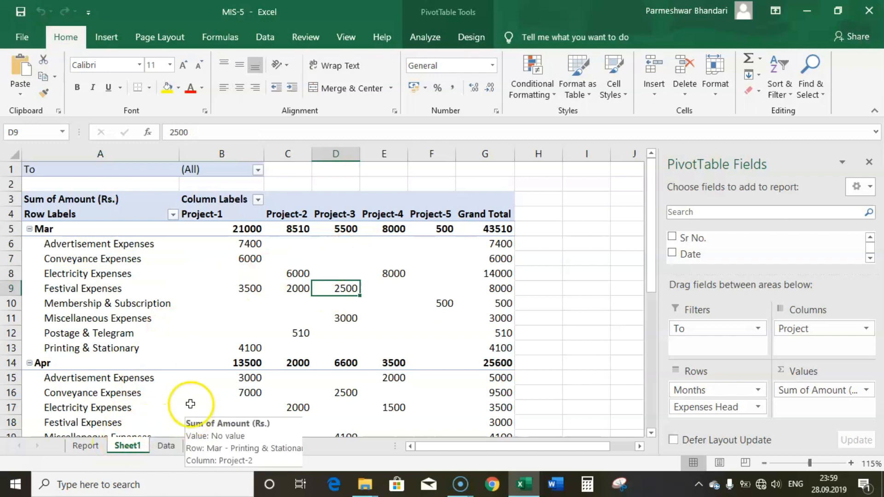
{"action": "left_click", "coordinate": [180, 335]}
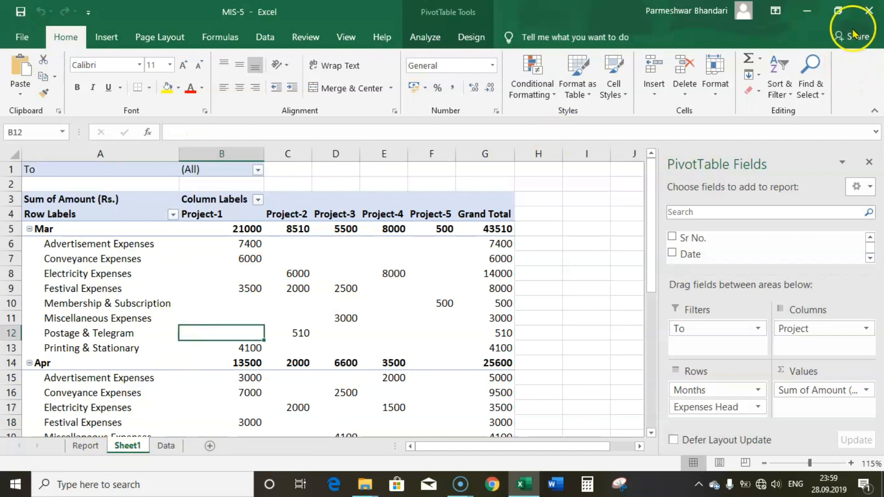
{"action": "left_click", "coordinate": [869, 10]}
{"action": "left_click", "coordinate": [198, 270]}
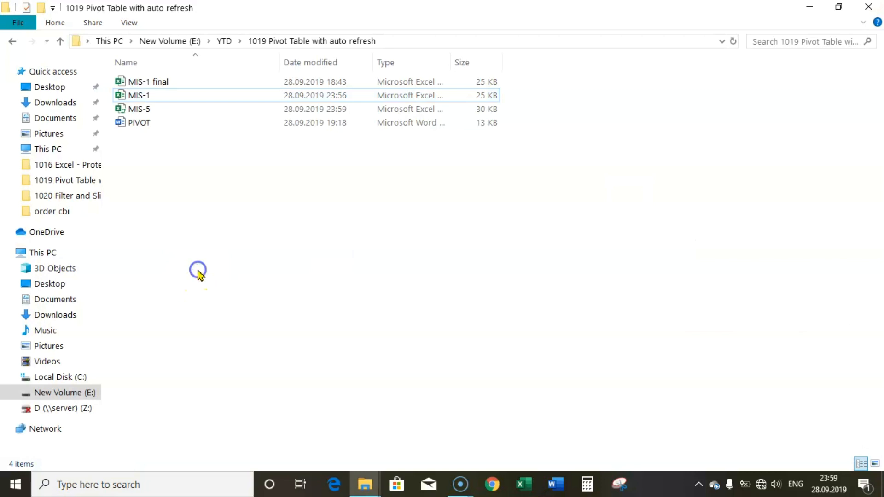
{"action": "double_click", "coordinate": [140, 109]}
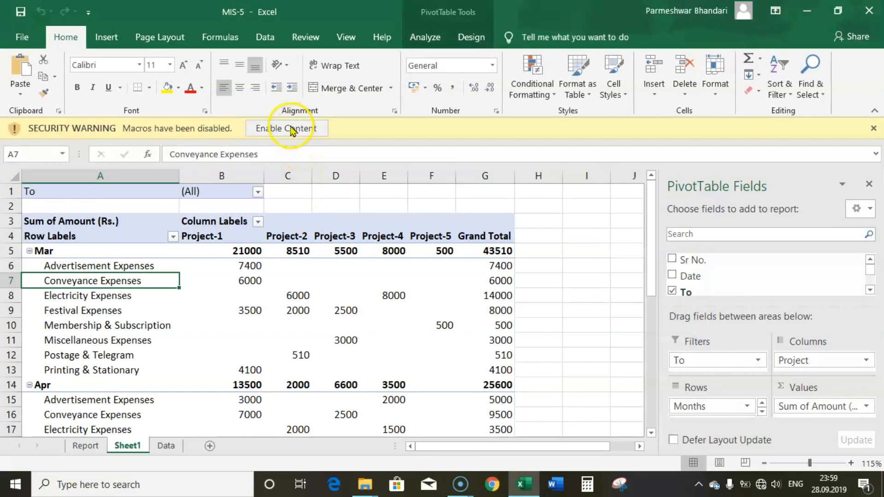
{"action": "left_click", "coordinate": [290, 129]}
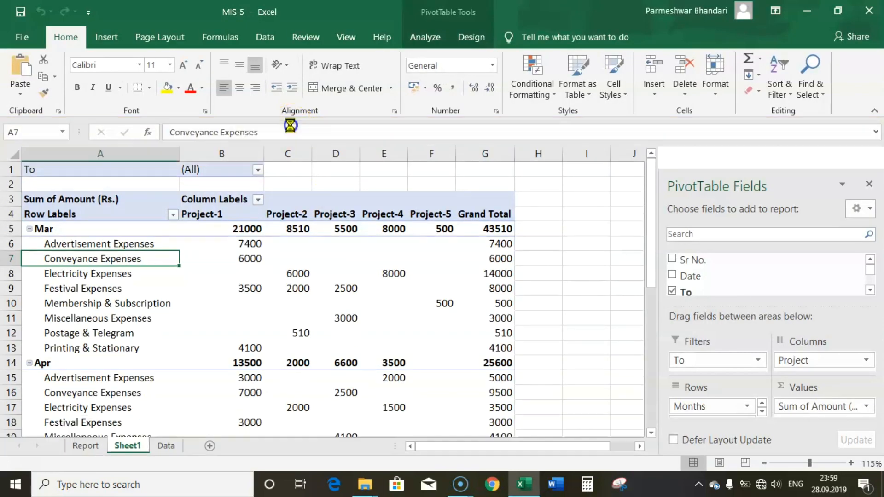
Set the Postage & Telegram amount in cell D4 of the Data sheet to 5000.
{"action": "left_click", "coordinate": [331, 288]}
{"action": "scroll", "coordinate": [360, 348], "scroll_direction": "down", "scroll_amount": 8}
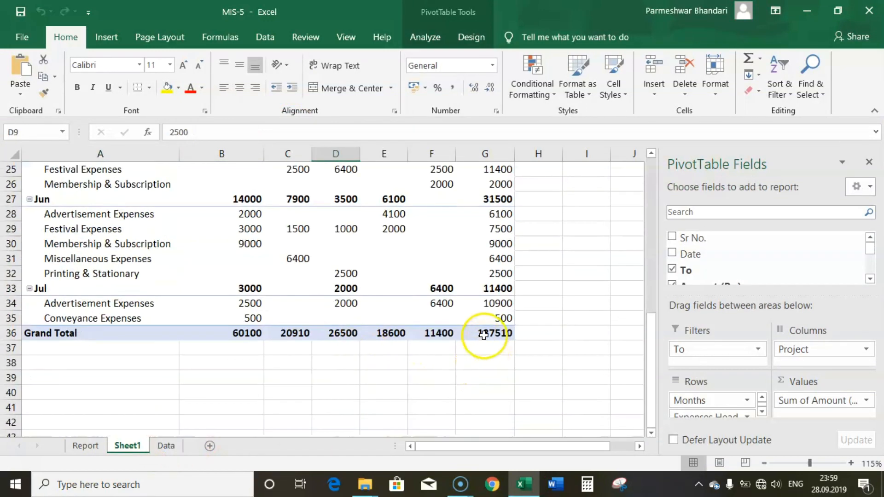
{"action": "left_click", "coordinate": [166, 446]}
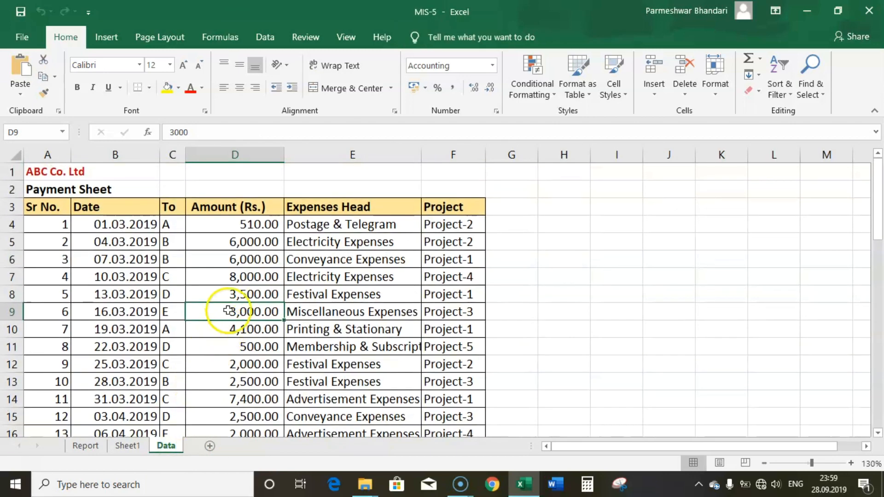
{"action": "left_click", "coordinate": [249, 225]}
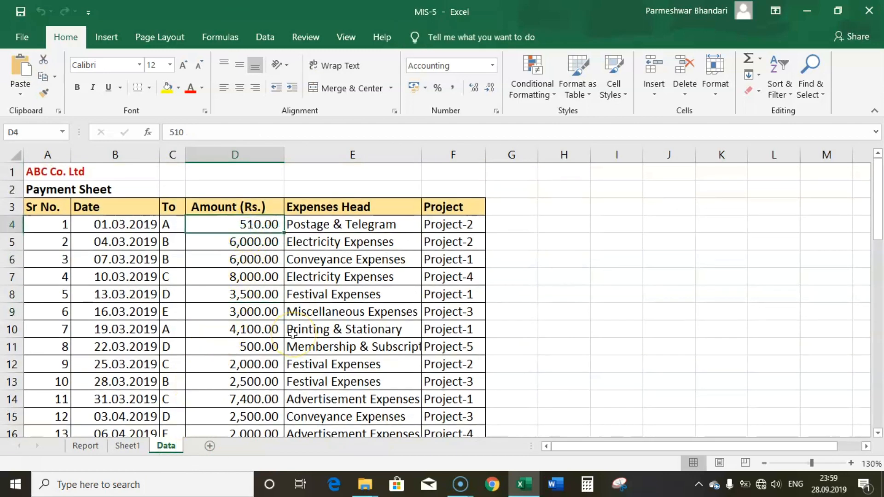
{"action": "type", "text": "5"}
{"action": "key", "text": "Return"}
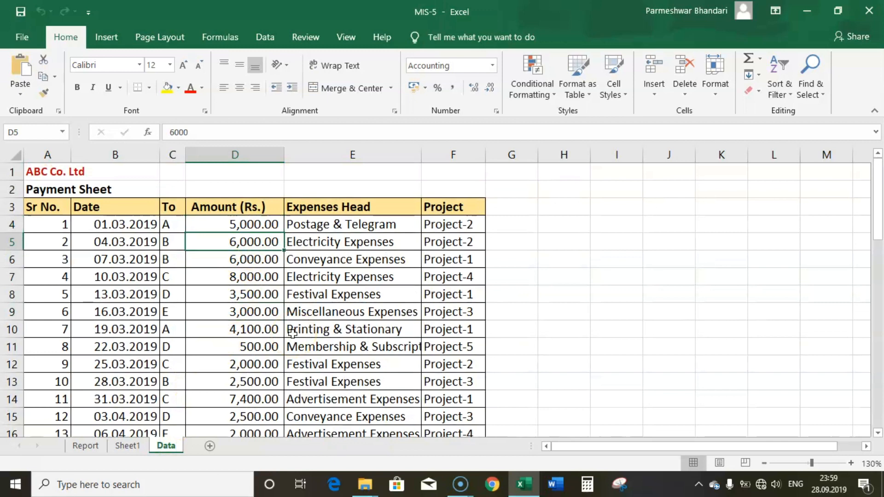
Check the PivotTable on Sheet1 for its grand total and the March Postage & Telegram amount.
{"action": "left_click", "coordinate": [127, 446]}
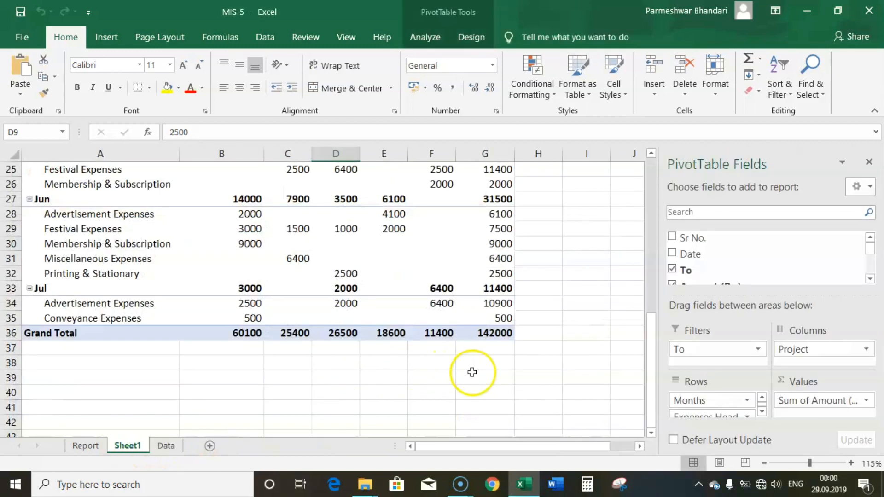
{"action": "left_click", "coordinate": [461, 376]}
{"action": "scroll", "coordinate": [401, 318], "scroll_direction": "up", "scroll_amount": 8}
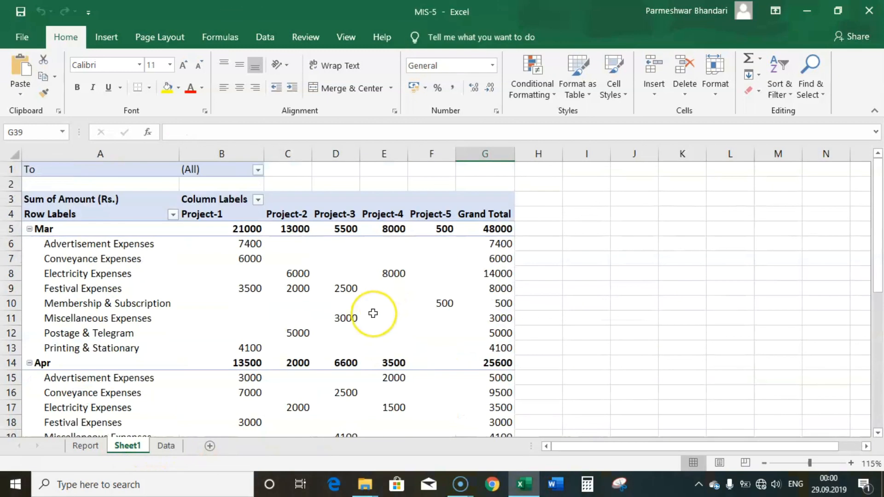
{"action": "mouse_move", "coordinate": [373, 313]}
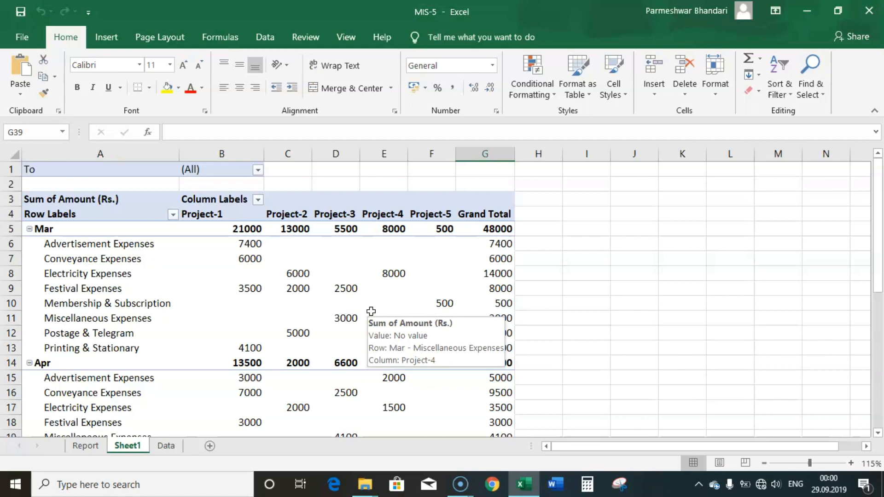
{"action": "left_click", "coordinate": [218, 291]}
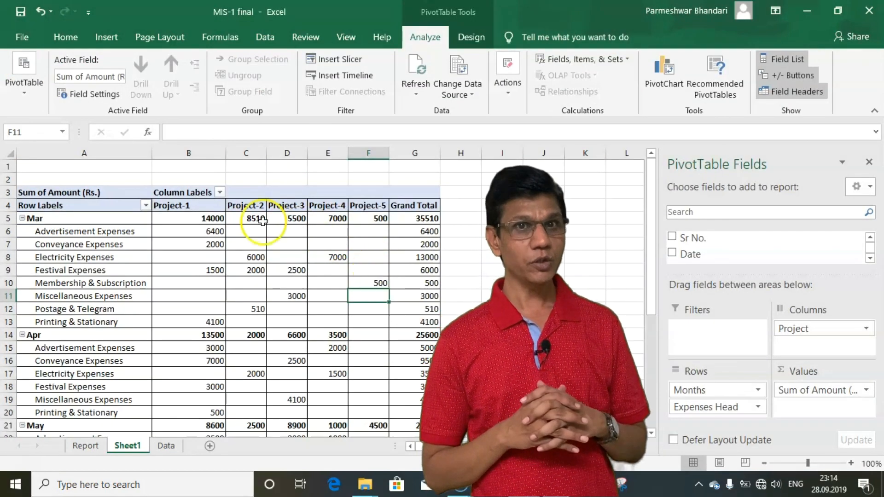
{"action": "mouse_move", "coordinate": [272, 282]}
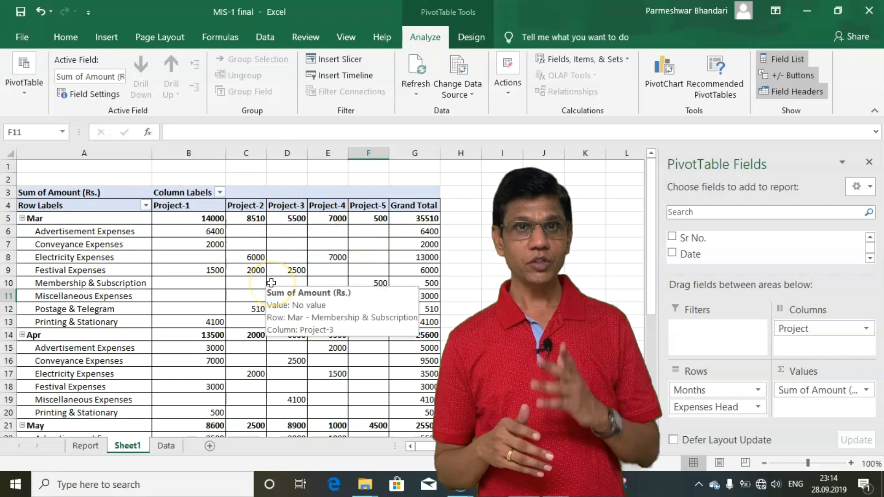
{"action": "left_click", "coordinate": [297, 259]}
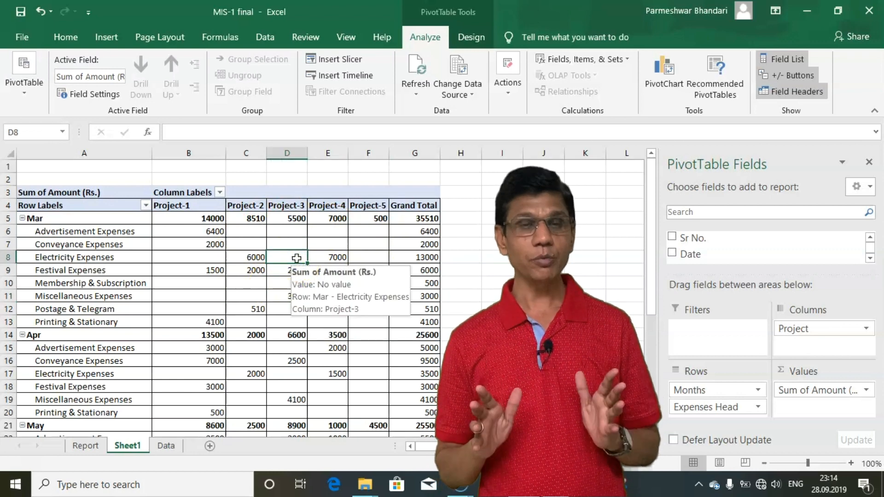
{"action": "key", "text": "alt"}
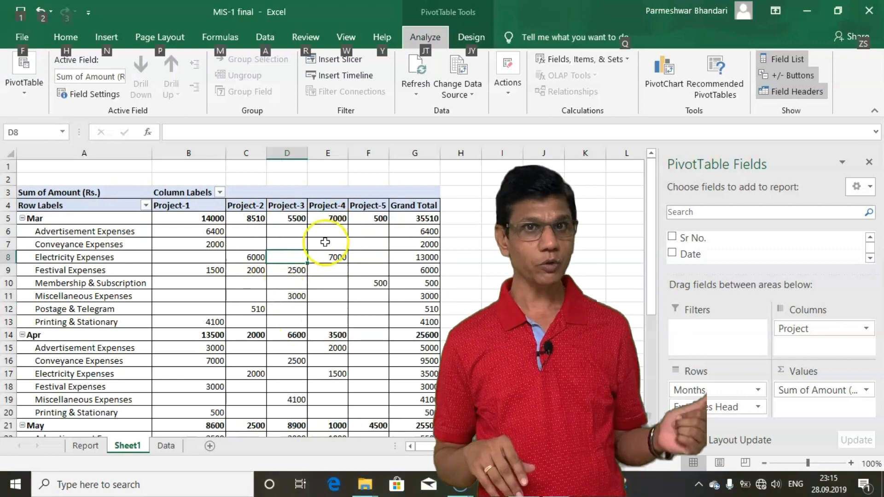